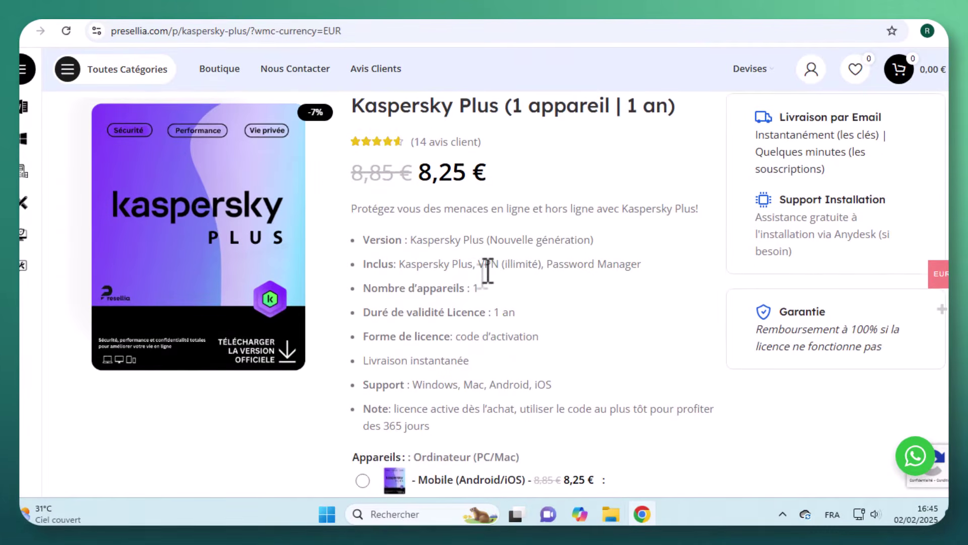
- Open the Presellia order email in the Gmail inbox and follow its Kaspersky Plus guide link
{"action": "left_click", "coordinate": [146, 21]}
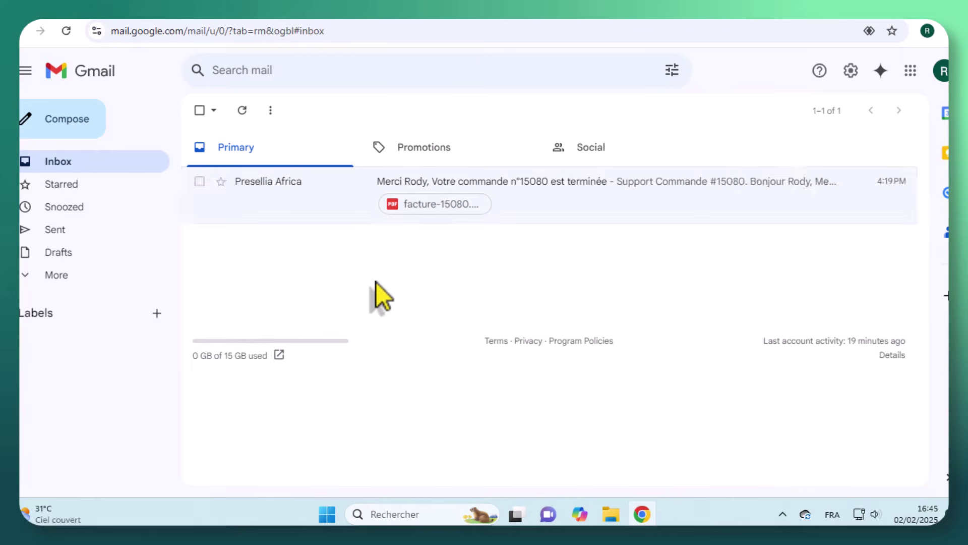
{"action": "left_click", "coordinate": [577, 204]}
{"action": "scroll", "coordinate": [649, 338], "scroll_direction": "down", "scroll_amount": 3}
{"action": "scroll", "coordinate": [650, 338], "scroll_direction": "down", "scroll_amount": 8}
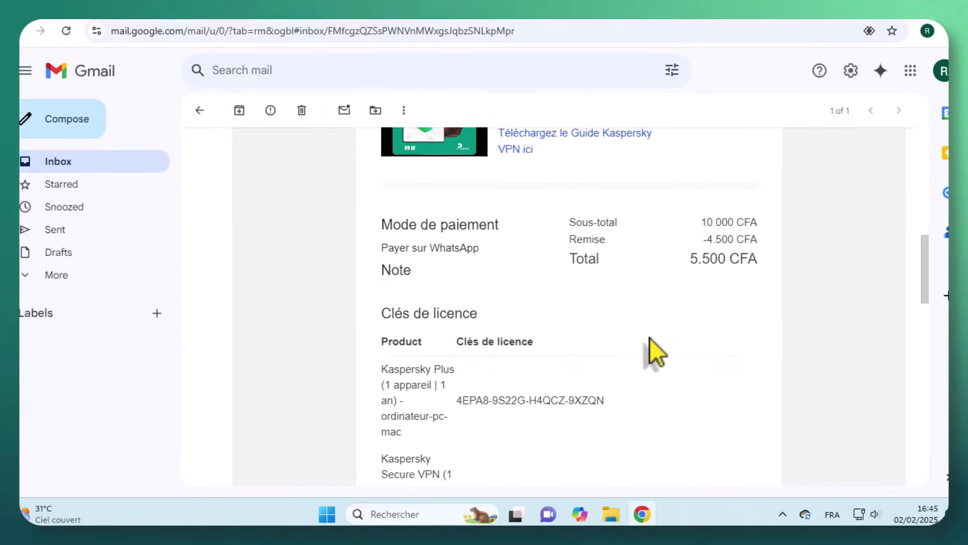
{"action": "scroll", "coordinate": [541, 332], "scroll_direction": "up", "scroll_amount": 6}
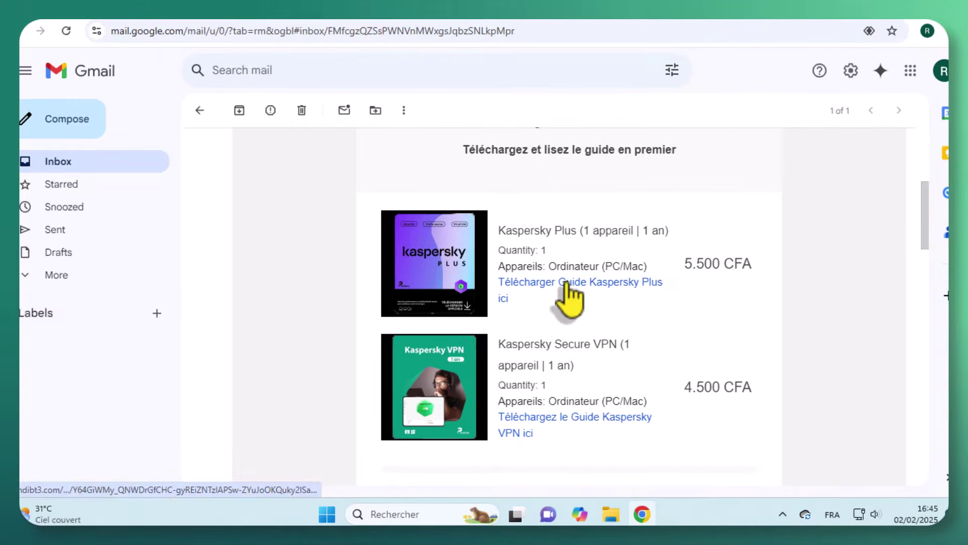
{"action": "left_click", "coordinate": [562, 285]}
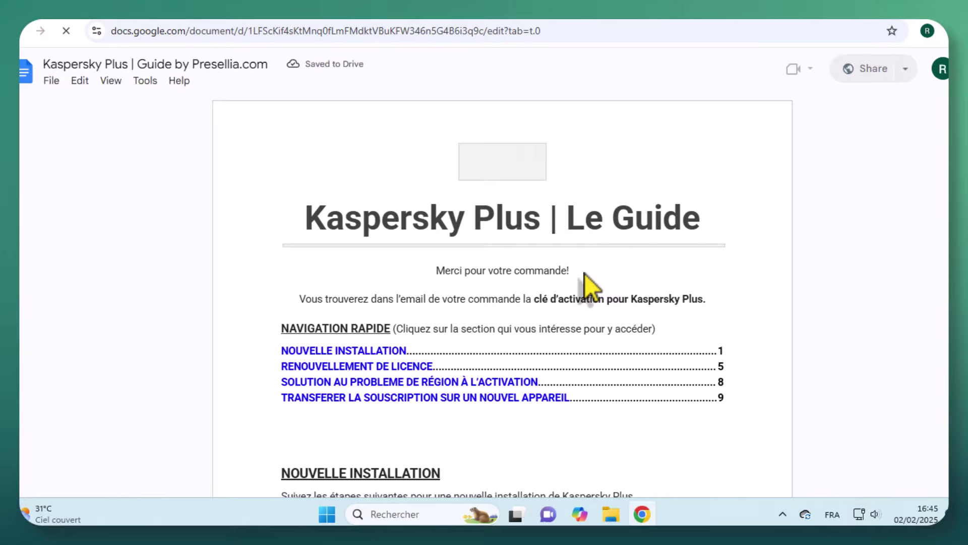
- Open the kaspersky.fr/downloads/plus link from the guide's NOUVELLE INSTALLATION section
{"action": "scroll", "coordinate": [585, 273], "scroll_direction": "down", "scroll_amount": 2}
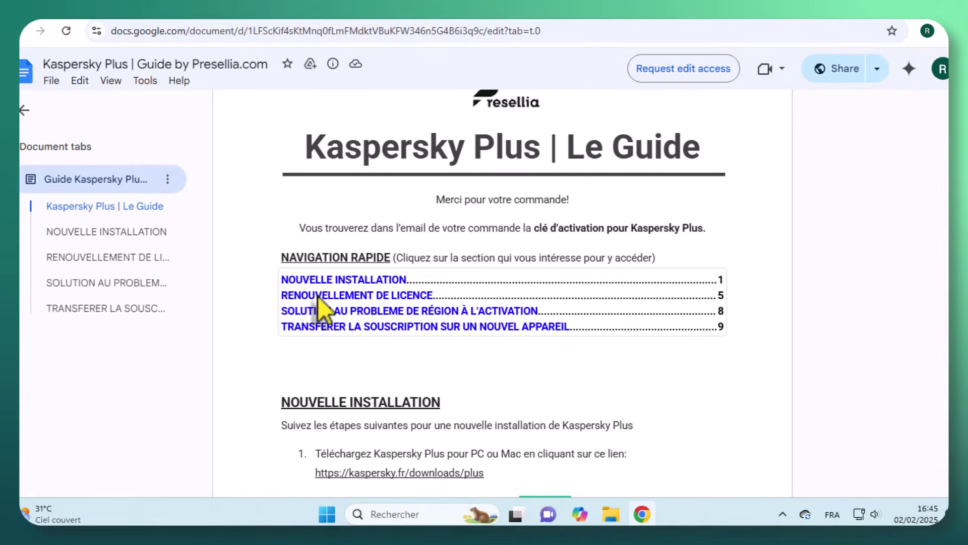
{"action": "scroll", "coordinate": [334, 333], "scroll_direction": "down", "scroll_amount": 4}
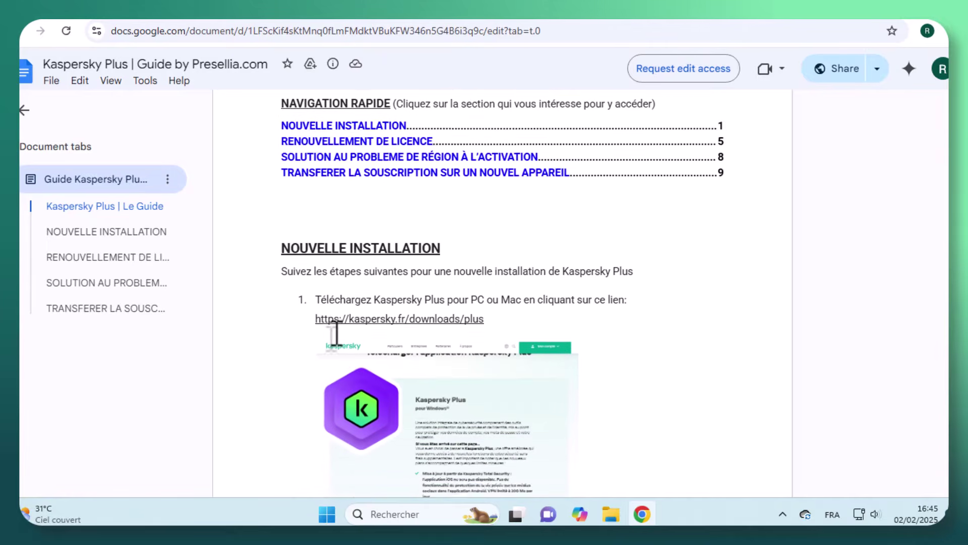
{"action": "left_click", "coordinate": [415, 261]}
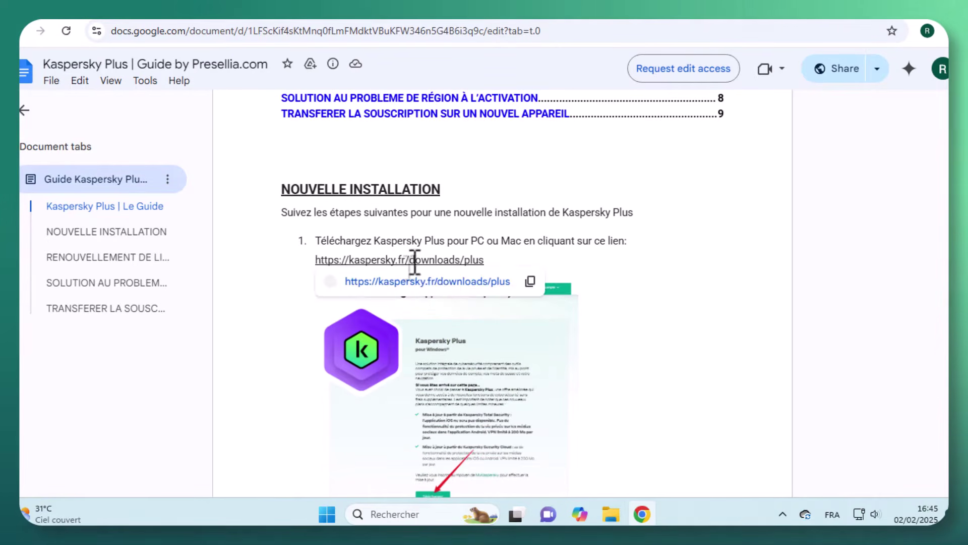
{"action": "left_click", "coordinate": [442, 281]}
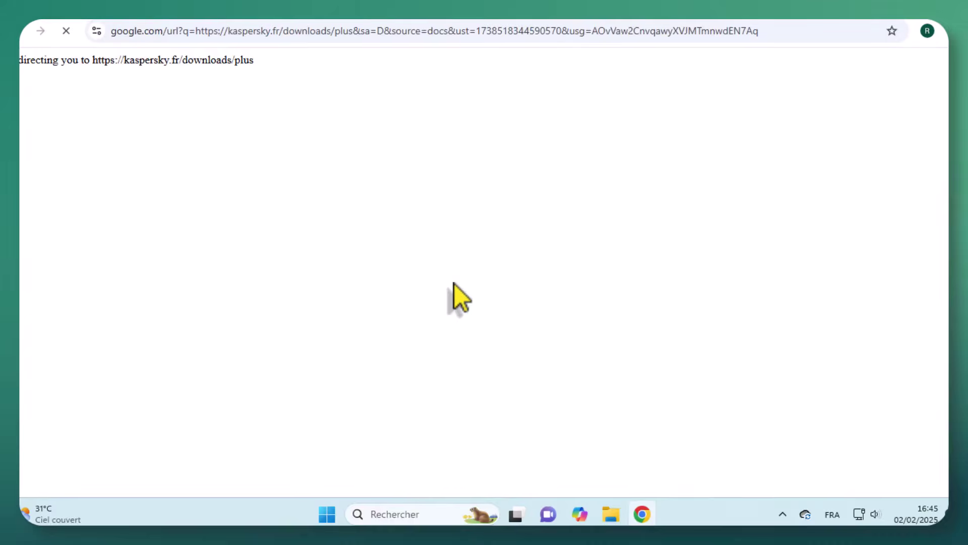
- Return to the guide and review its installation and code activation instructions
{"action": "left_click", "coordinate": [288, 11]}
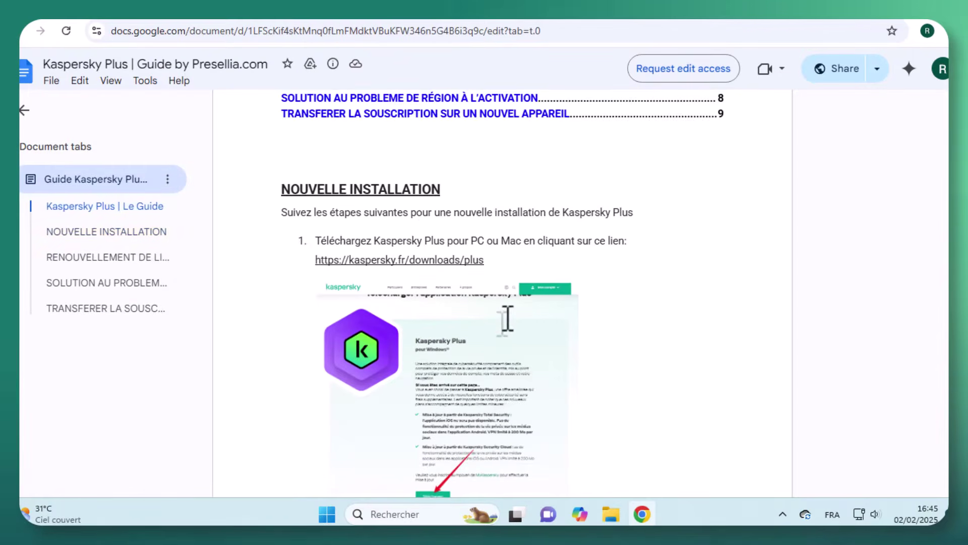
{"action": "scroll", "coordinate": [507, 319], "scroll_direction": "down", "scroll_amount": 10}
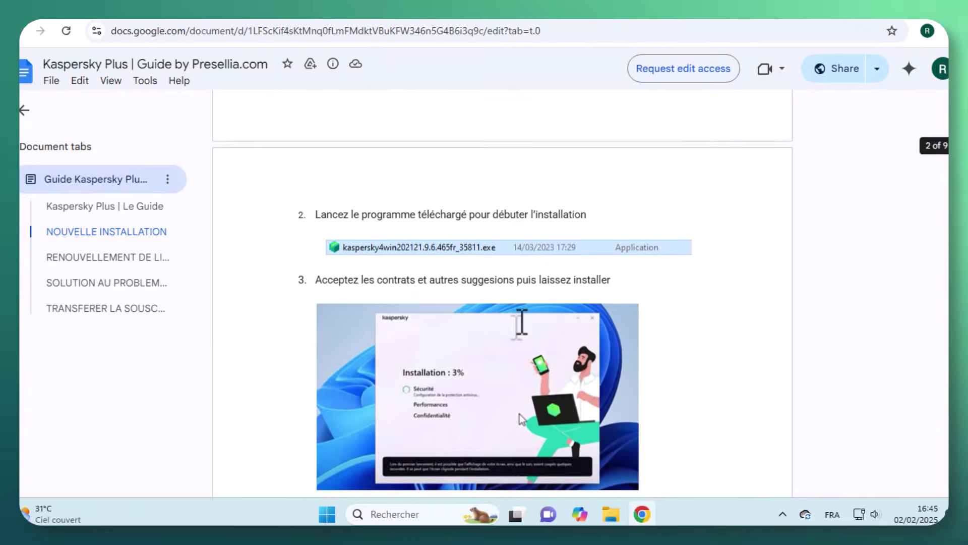
{"action": "scroll", "coordinate": [522, 322], "scroll_direction": "down", "scroll_amount": 10}
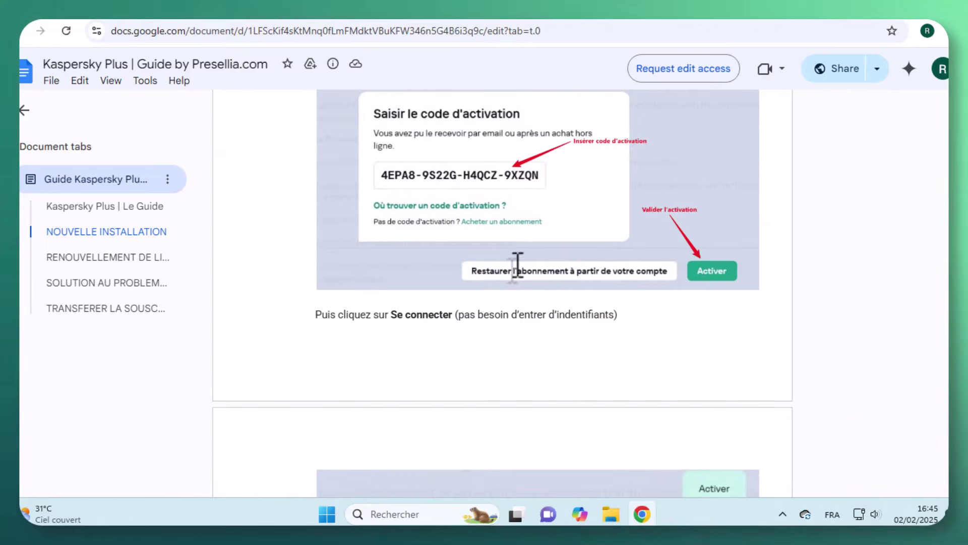
{"action": "scroll", "coordinate": [514, 260], "scroll_direction": "down", "scroll_amount": 5}
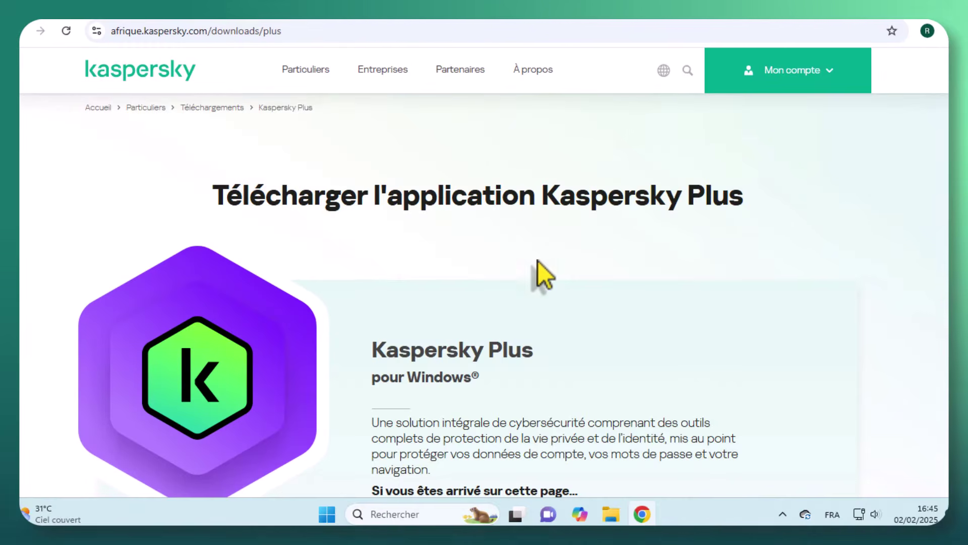
- Download the Kaspersky Plus for Windows installer, launch it and minimize the browser
{"action": "scroll", "coordinate": [540, 267], "scroll_direction": "down", "scroll_amount": 8}
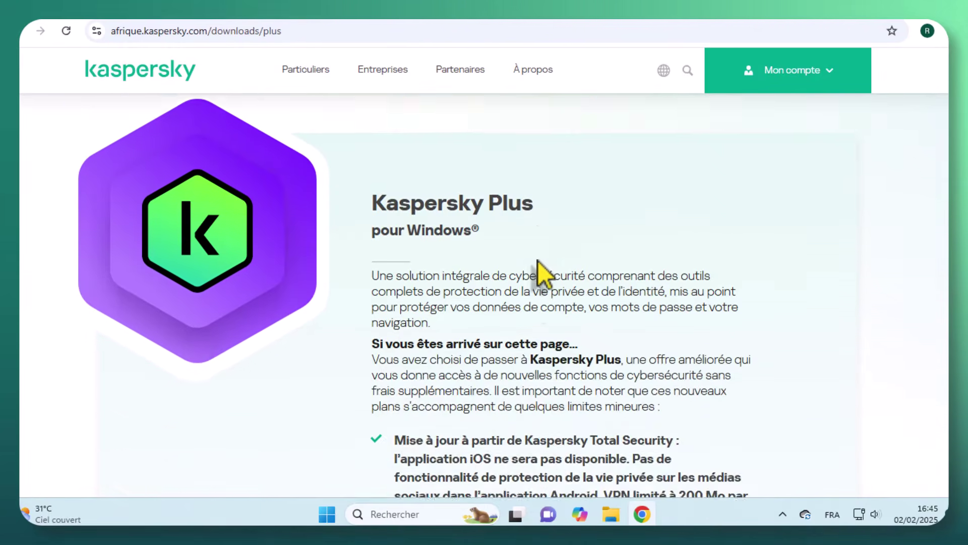
{"action": "left_click", "coordinate": [458, 291]}
{"action": "scroll", "coordinate": [651, 295], "scroll_direction": "up", "scroll_amount": 8}
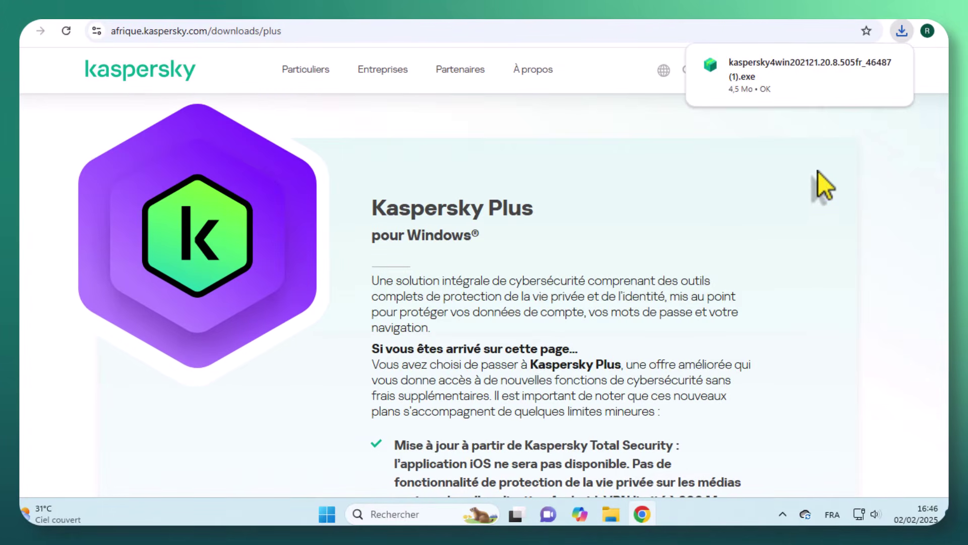
{"action": "left_click", "coordinate": [789, 71]}
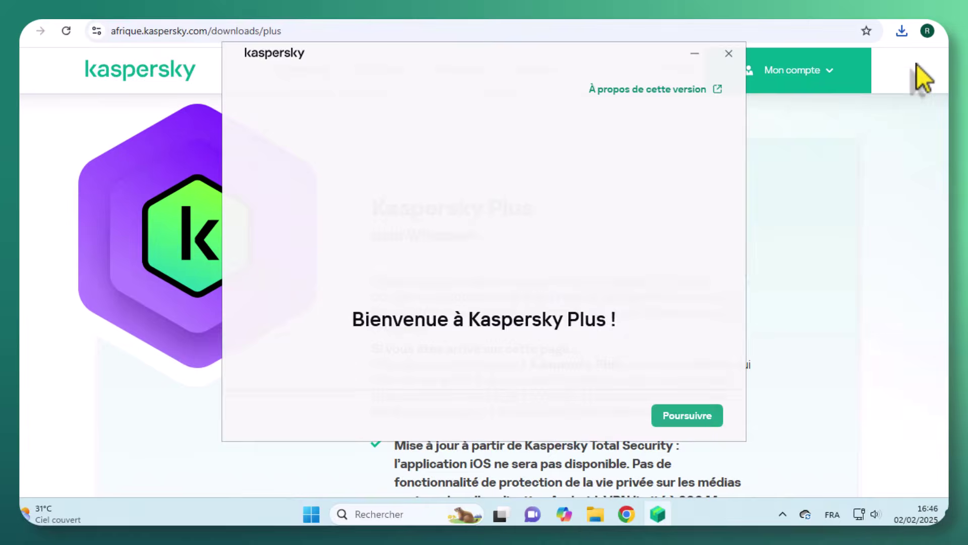
{"action": "left_click", "coordinate": [886, 13]}
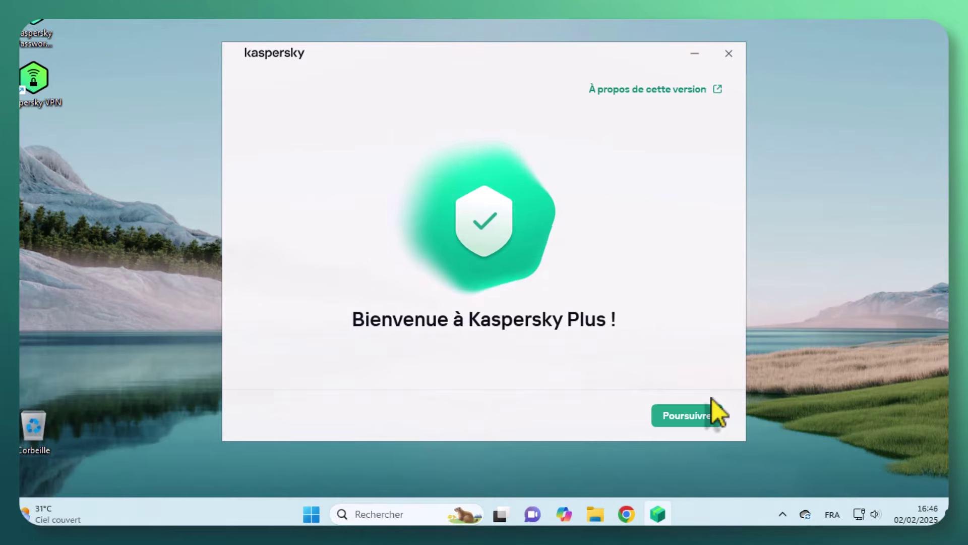
- Install Kaspersky Plus without Kaspersky VPN or Kaspersky Security Network participation, and authorize the installer to modify the device
{"action": "left_click", "coordinate": [689, 416]}
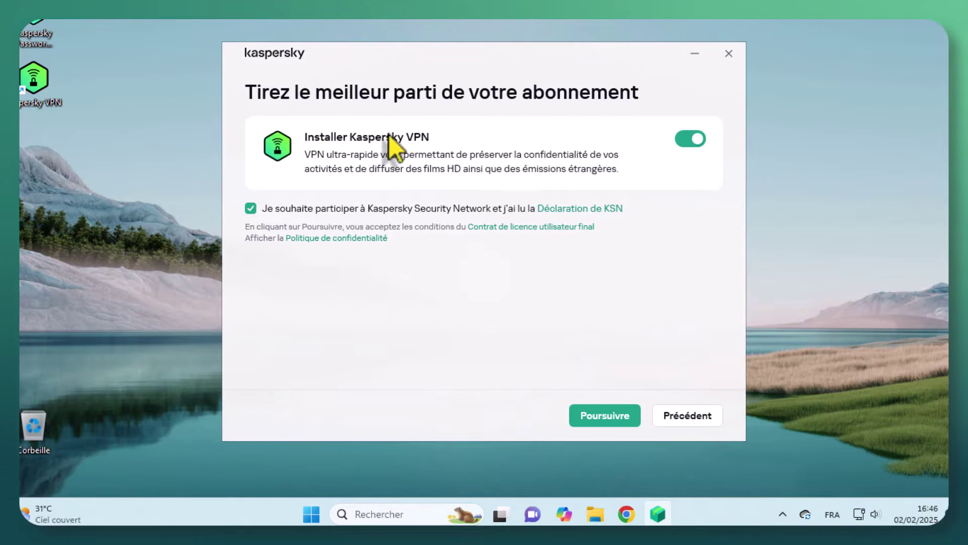
{"action": "left_click", "coordinate": [691, 140]}
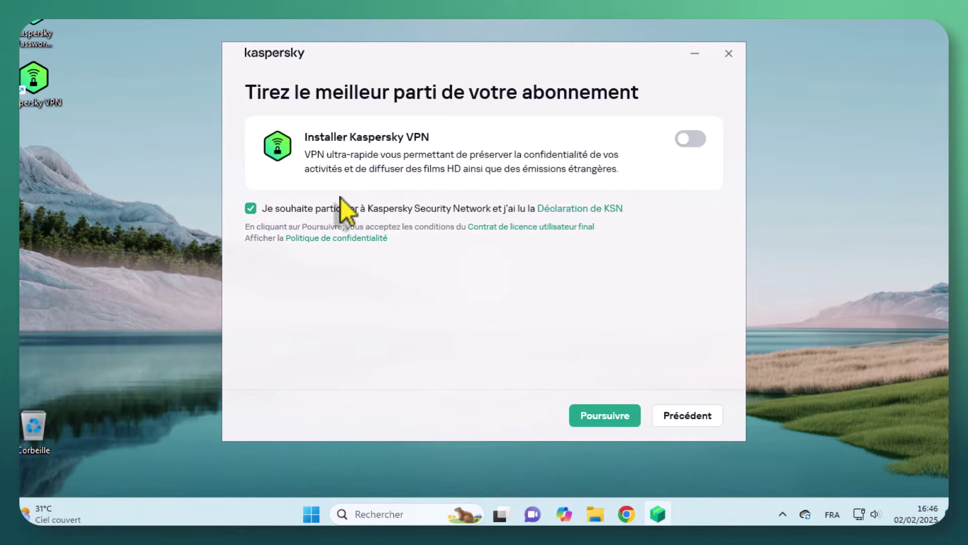
{"action": "left_click", "coordinate": [273, 215]}
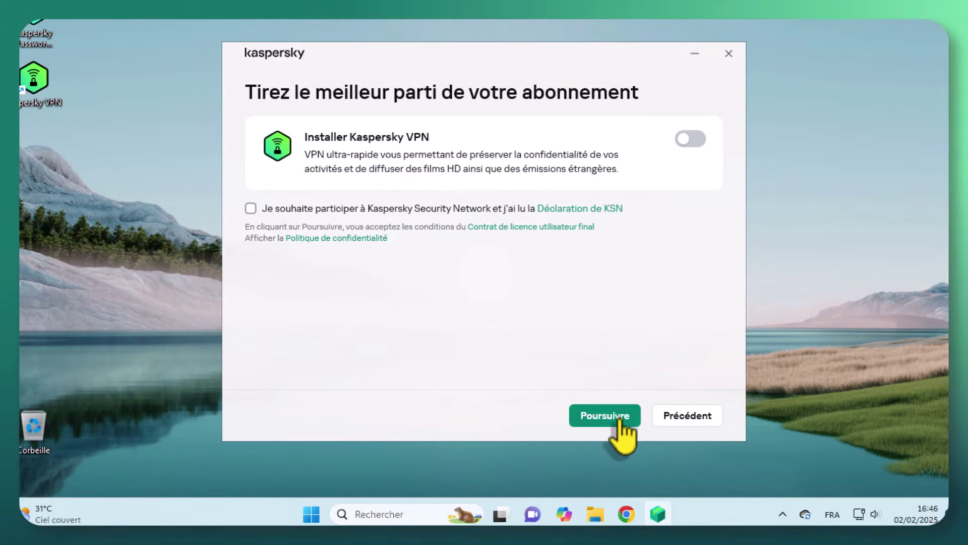
{"action": "left_click", "coordinate": [628, 418]}
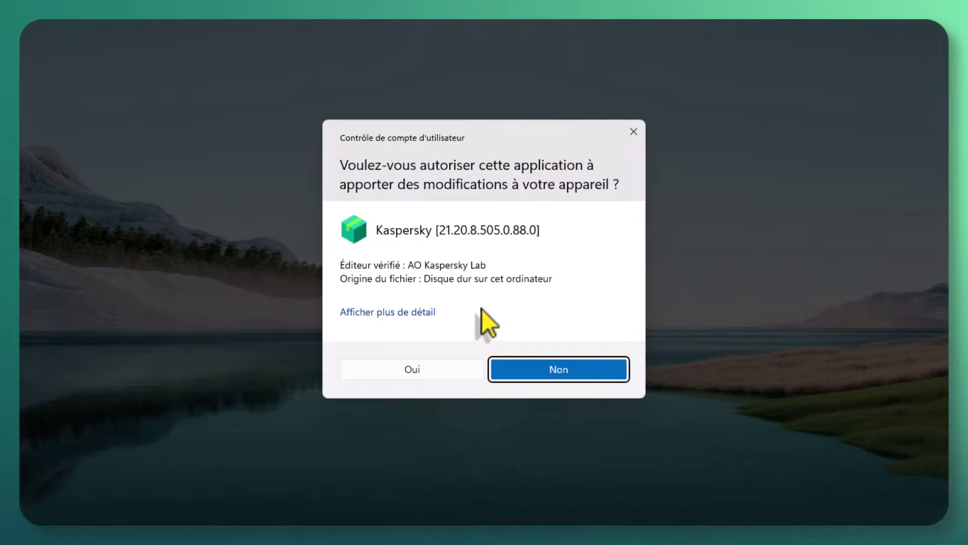
{"action": "left_click", "coordinate": [422, 374]}
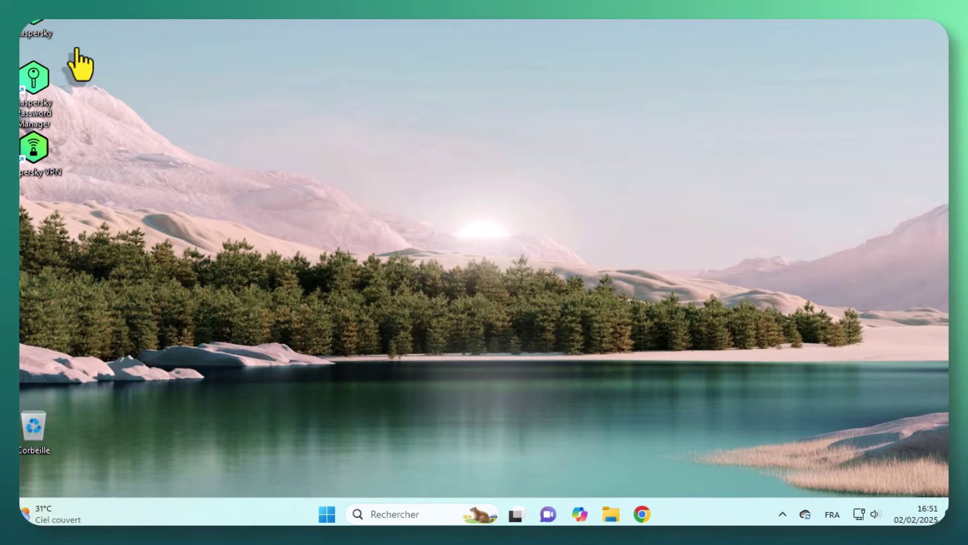
- Launch Kaspersky from the desktop and choose to activate with an activation code instead of signing in by email
{"action": "double_click", "coordinate": [35, 29]}
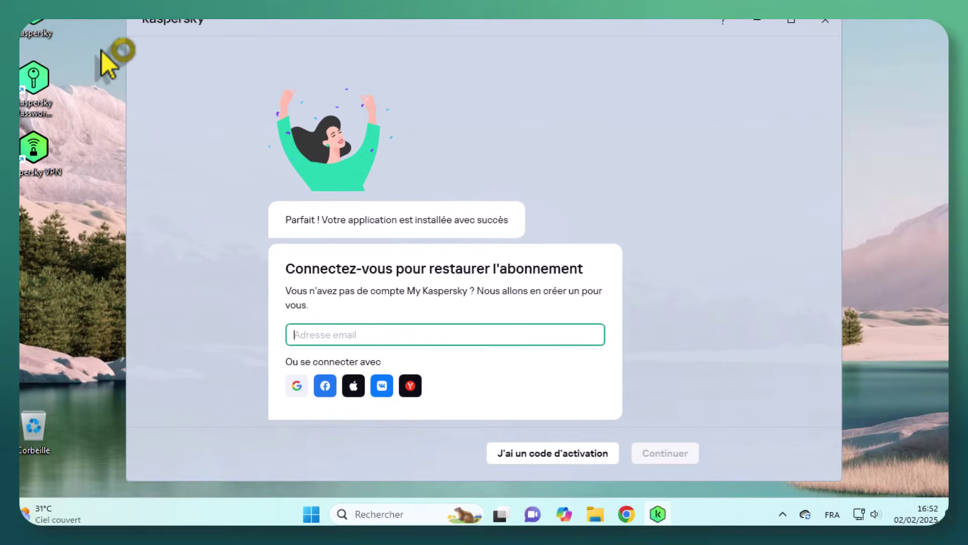
{"action": "left_click", "coordinate": [375, 275]}
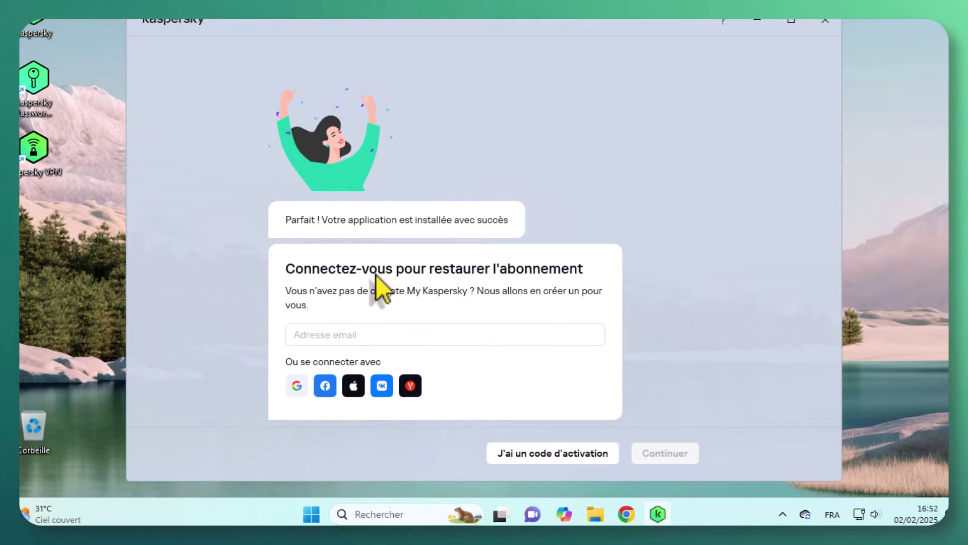
{"action": "left_click", "coordinate": [398, 333]}
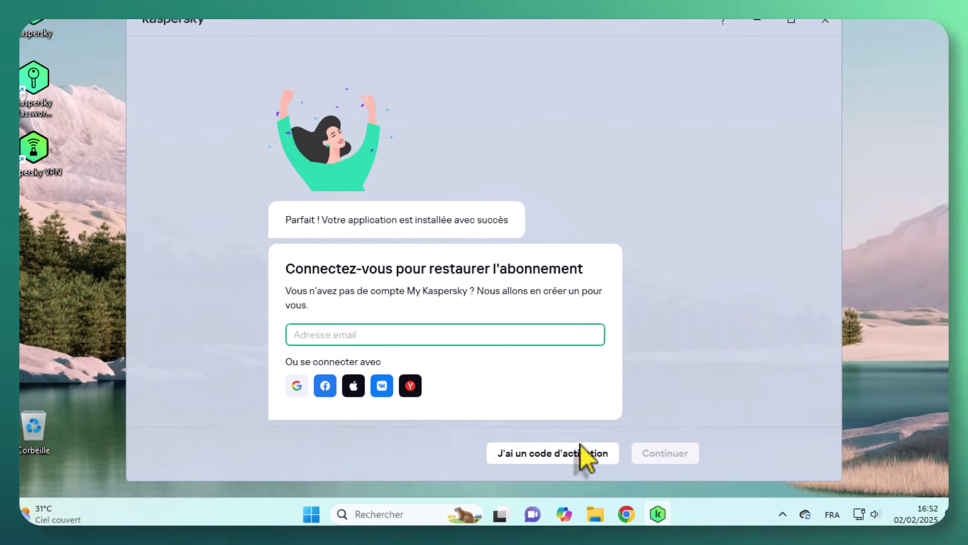
{"action": "left_click", "coordinate": [565, 450]}
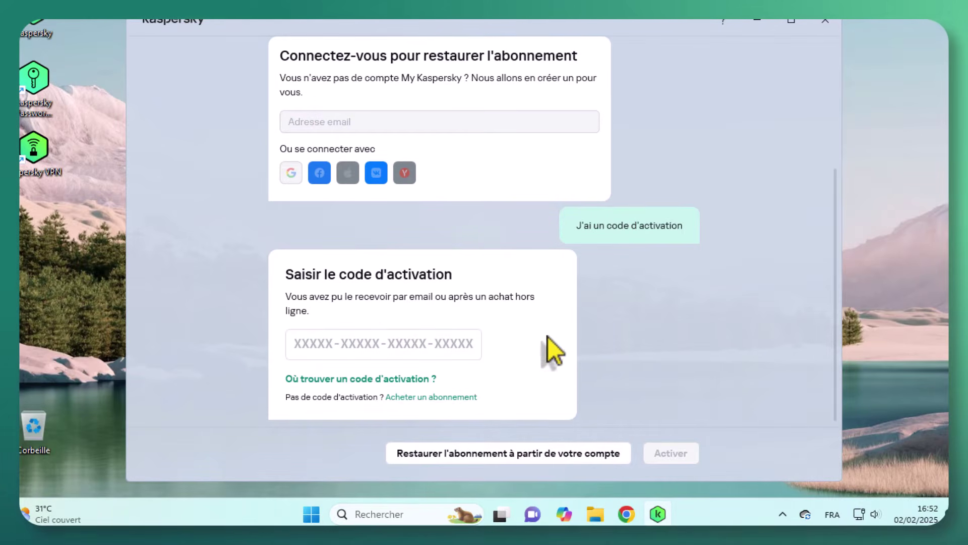
- Switch back to the order email in Gmail and copy the Kaspersky Plus licence key
{"action": "key", "text": "alt+Tab"}
{"action": "left_click", "coordinate": [594, 244]}
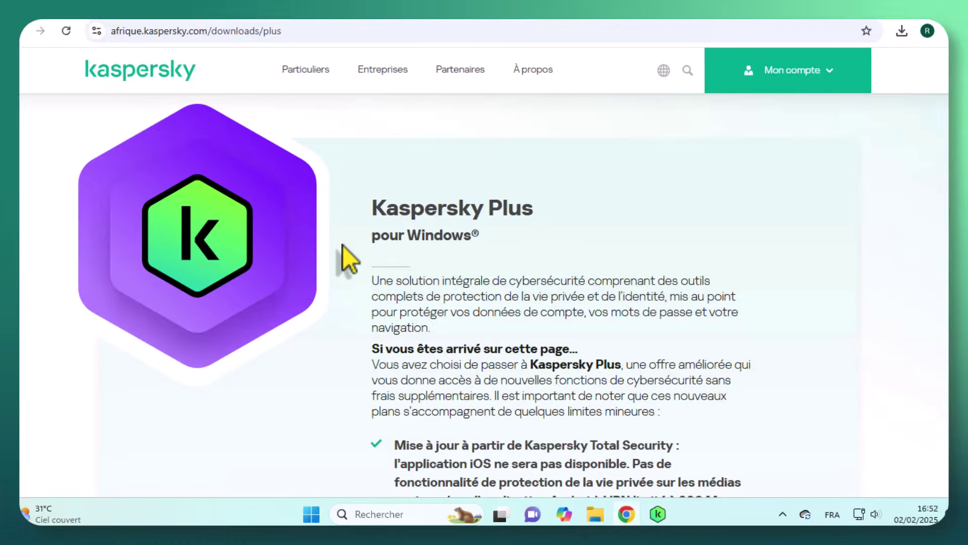
{"action": "left_click", "coordinate": [114, 21]}
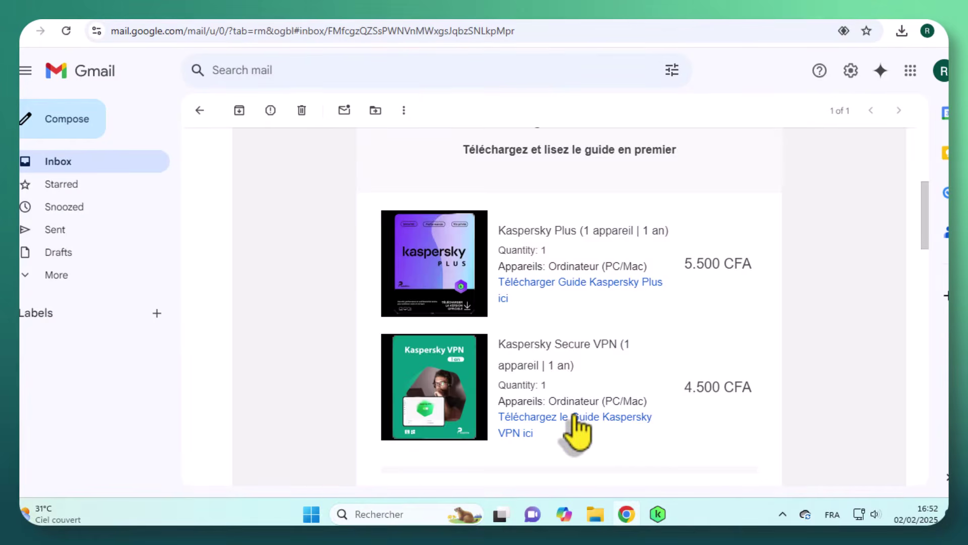
{"action": "scroll", "coordinate": [579, 429], "scroll_direction": "down", "scroll_amount": 7}
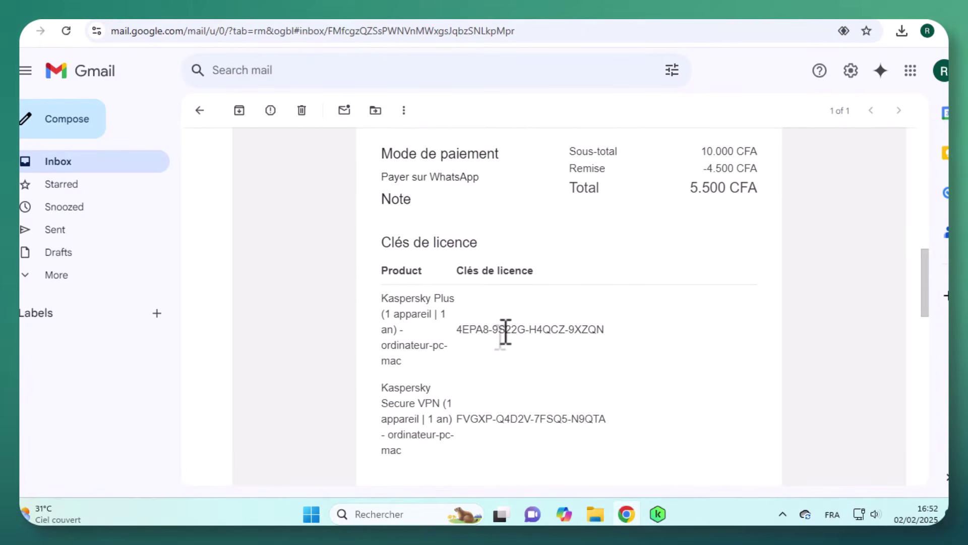
{"action": "triple_click", "coordinate": [505, 332]}
{"action": "key", "text": "ctrl+c"}
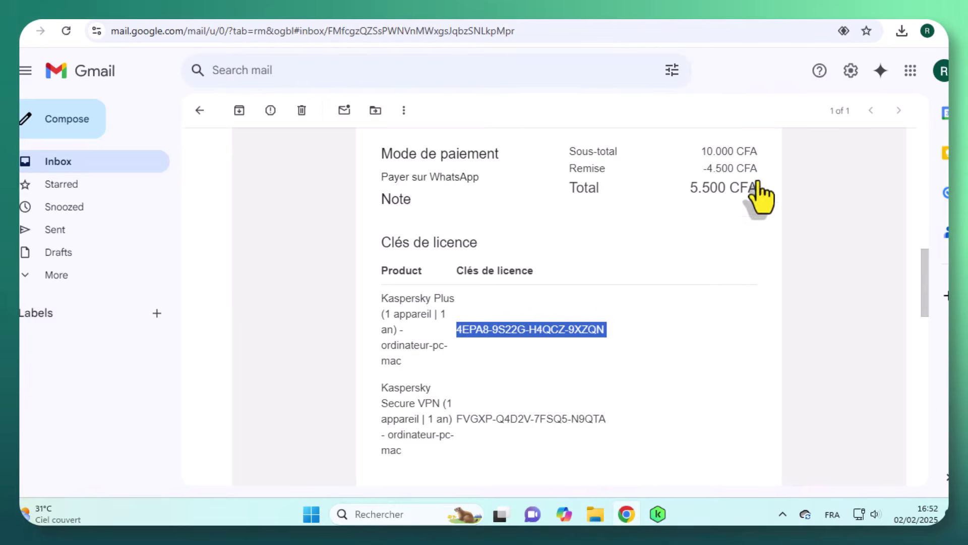
- Paste the activation code into Kaspersky, activate the subscription and connect to the associated My Kaspersky account
{"action": "left_click", "coordinate": [892, 22]}
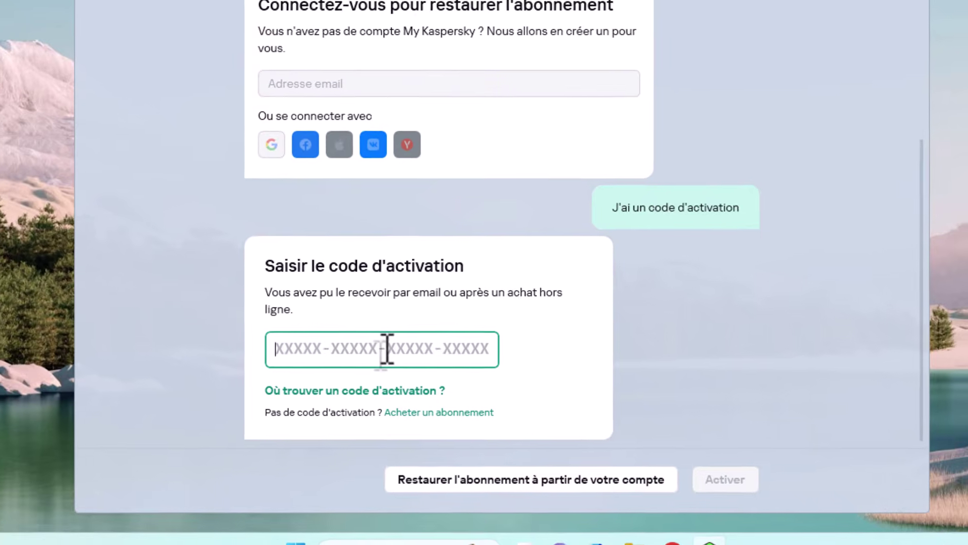
{"action": "key", "text": "ctrl+v"}
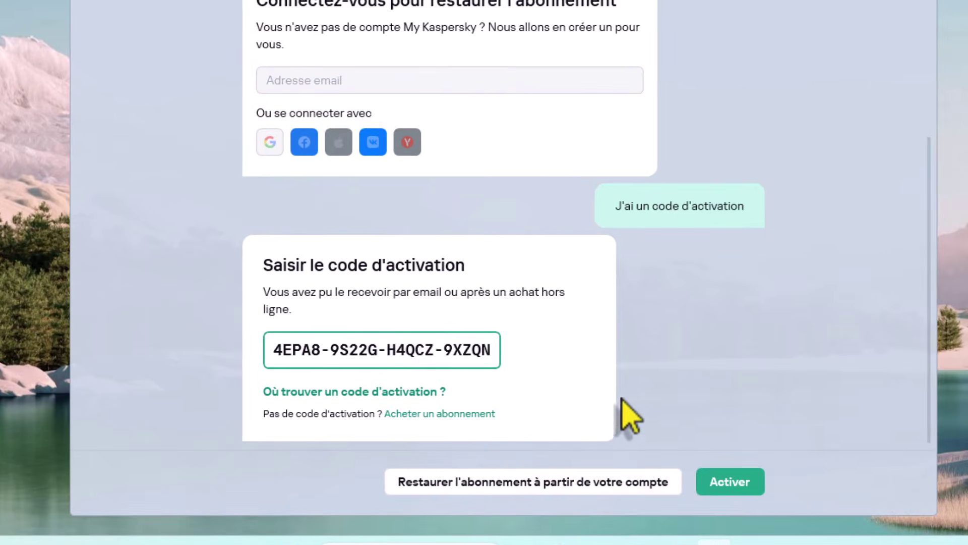
{"action": "left_click", "coordinate": [732, 482]}
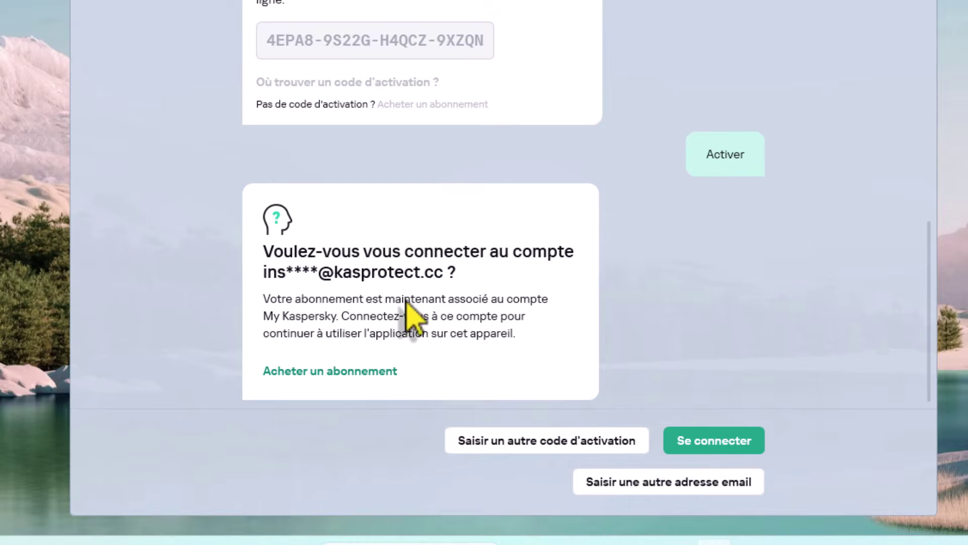
{"action": "left_click", "coordinate": [701, 443]}
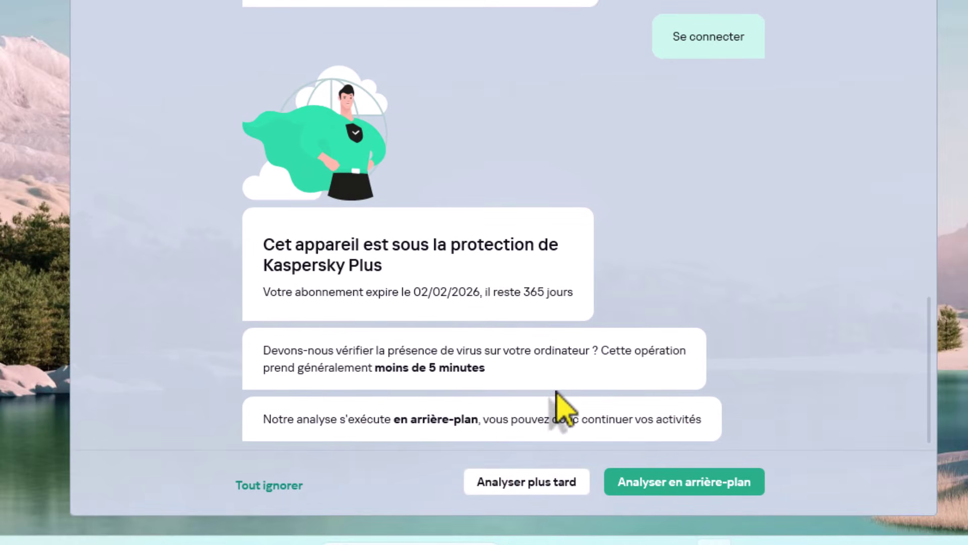
- Start the virus scan in the background and skip all remaining feature introductions
{"action": "left_click", "coordinate": [693, 485]}
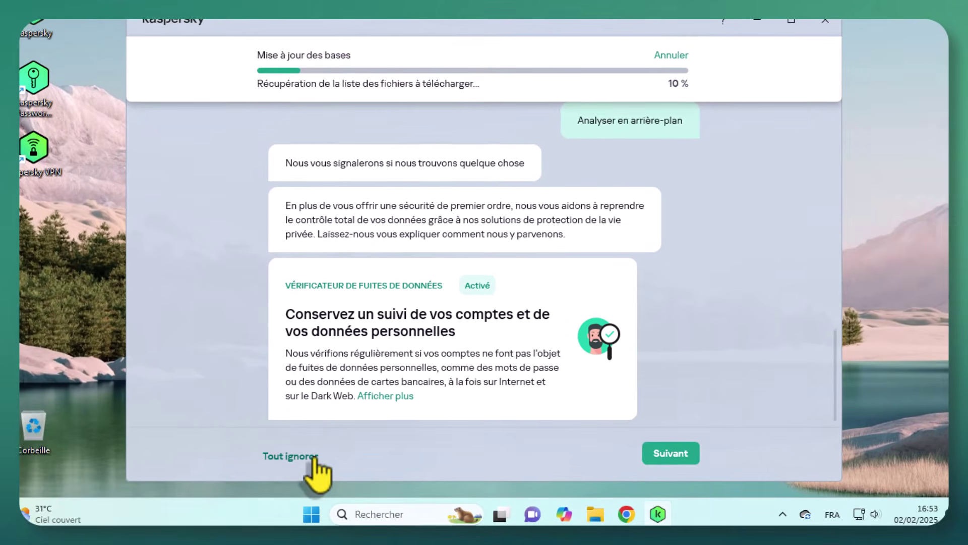
{"action": "left_click", "coordinate": [273, 481]}
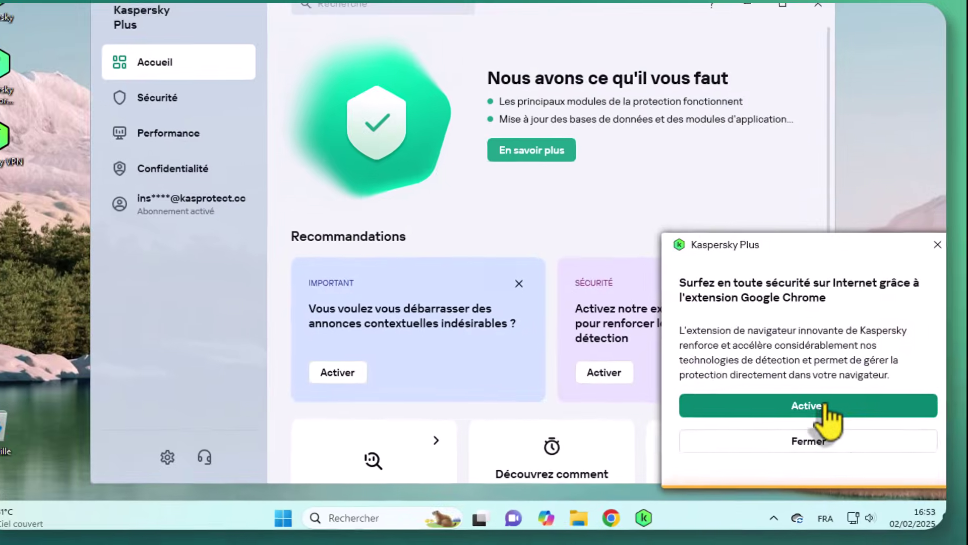
- Accept the Google Chrome extension suggestion and add Kaspersky Protection to Chrome from the Chrome Web Store
{"action": "left_click", "coordinate": [689, 392]}
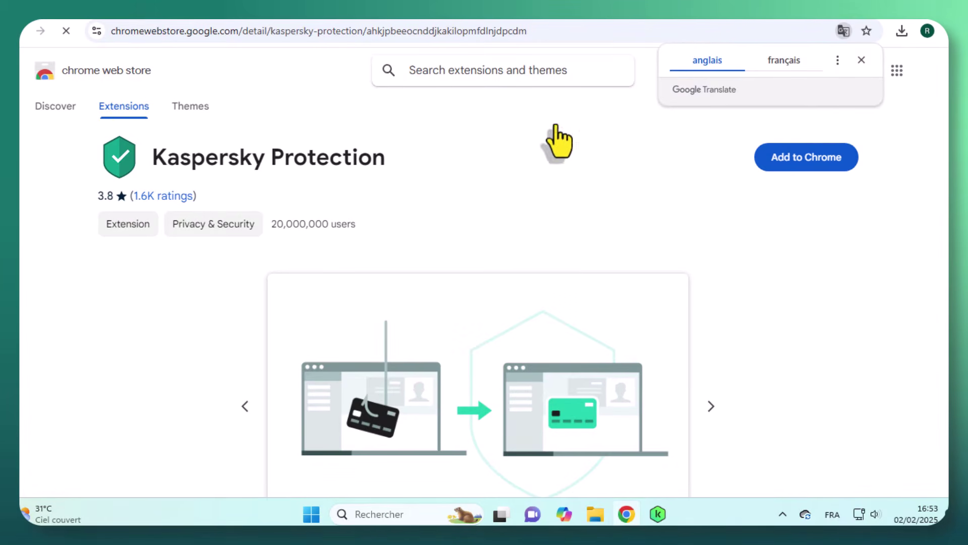
{"action": "left_click", "coordinate": [860, 58]}
{"action": "left_click", "coordinate": [774, 160]}
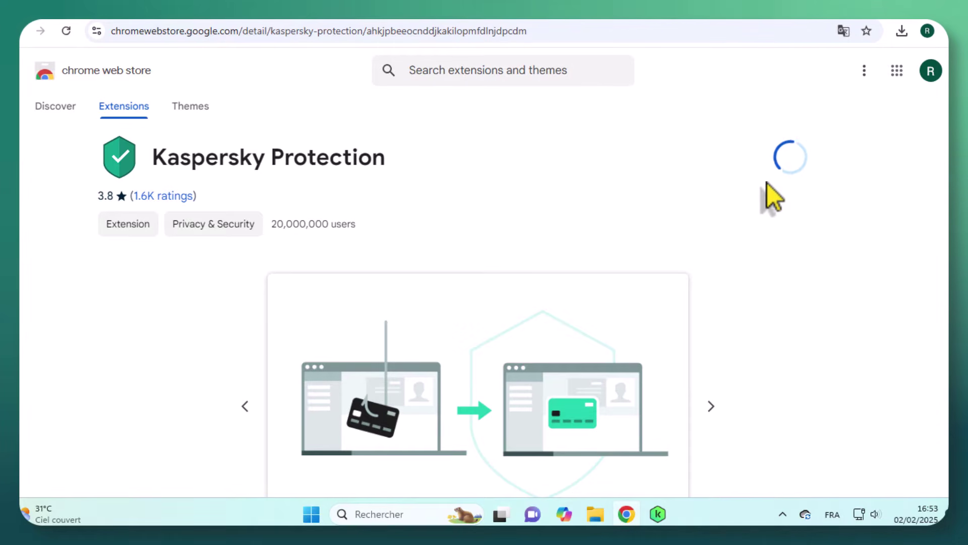
{"action": "left_click", "coordinate": [532, 199]}
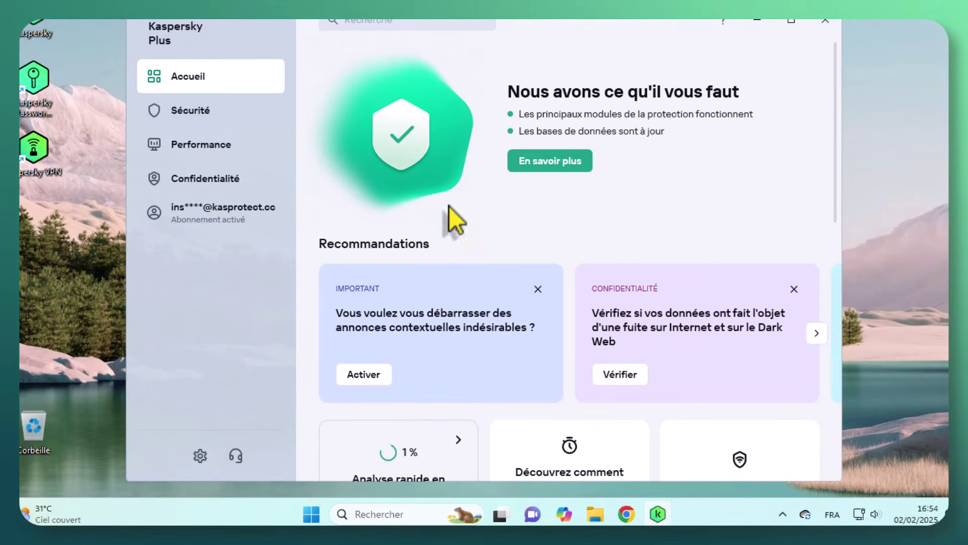
- Review the home page recommendations and the account profile's subscription details, returning to Accueil
{"action": "scroll", "coordinate": [518, 324], "scroll_direction": "down", "scroll_amount": 1}
{"action": "scroll", "coordinate": [520, 323], "scroll_direction": "down", "scroll_amount": 1}
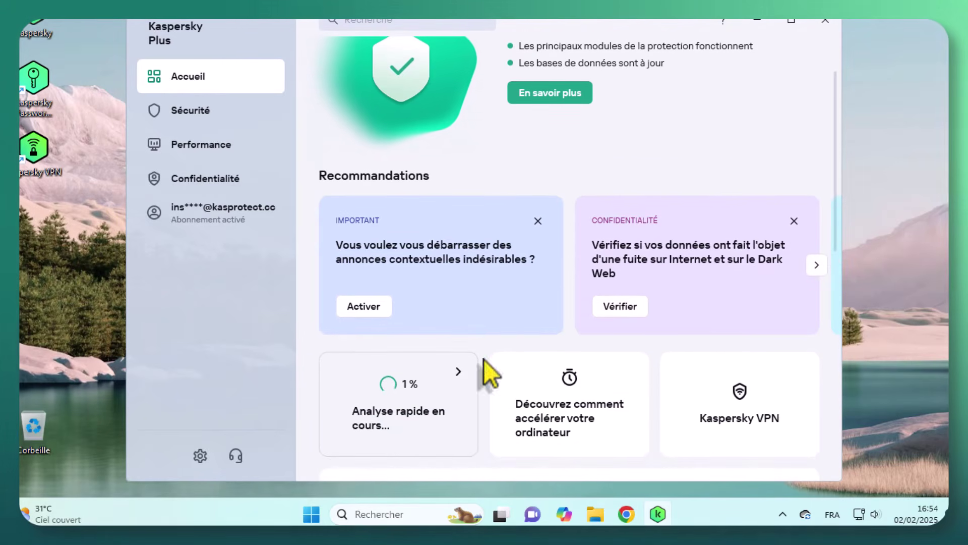
{"action": "scroll", "coordinate": [513, 314], "scroll_direction": "up", "scroll_amount": 2}
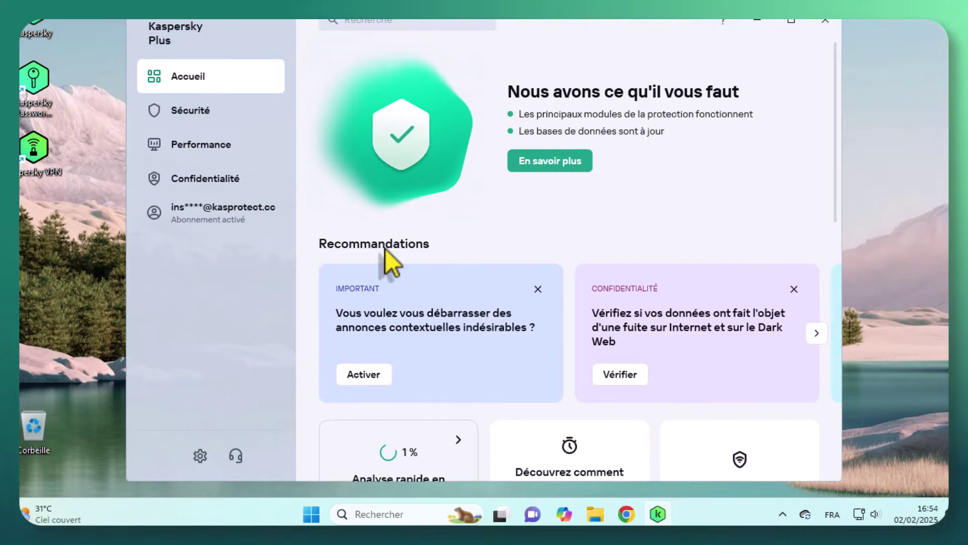
{"action": "left_click", "coordinate": [216, 222]}
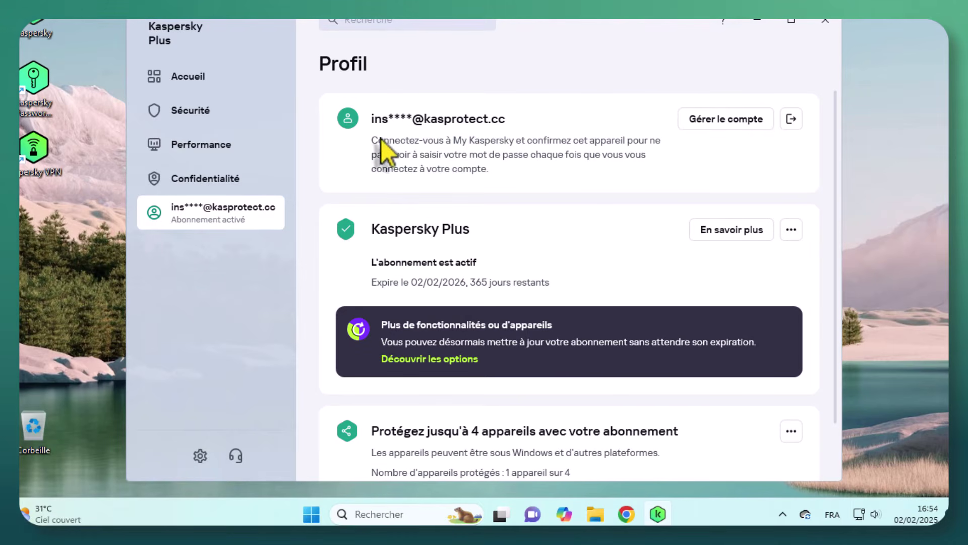
{"action": "left_click", "coordinate": [213, 83]}
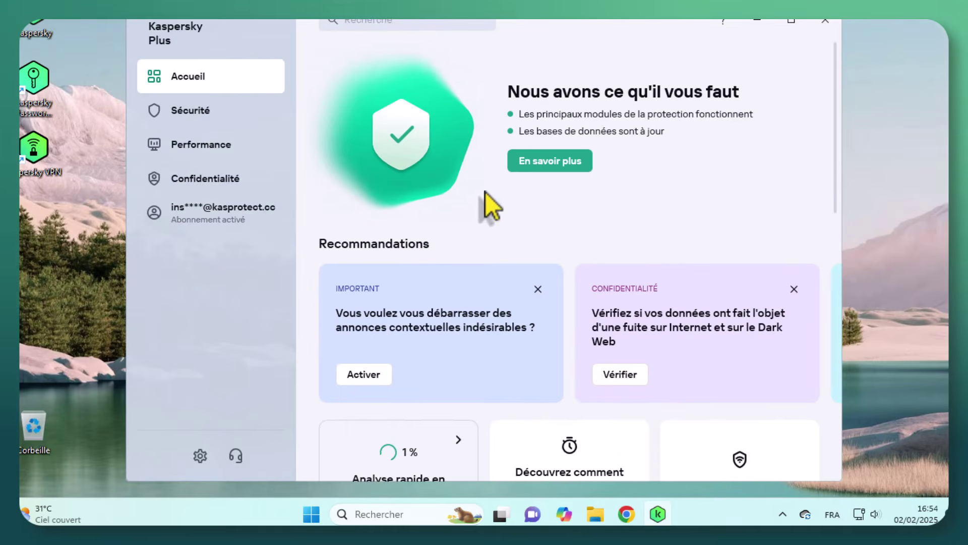
{"action": "scroll", "coordinate": [486, 192], "scroll_direction": "down", "scroll_amount": 1}
- Dismiss the introduction in the Sécurité section and review its protection modules down to Contrôle des maisons connectées
{"action": "left_click", "coordinate": [217, 116]}
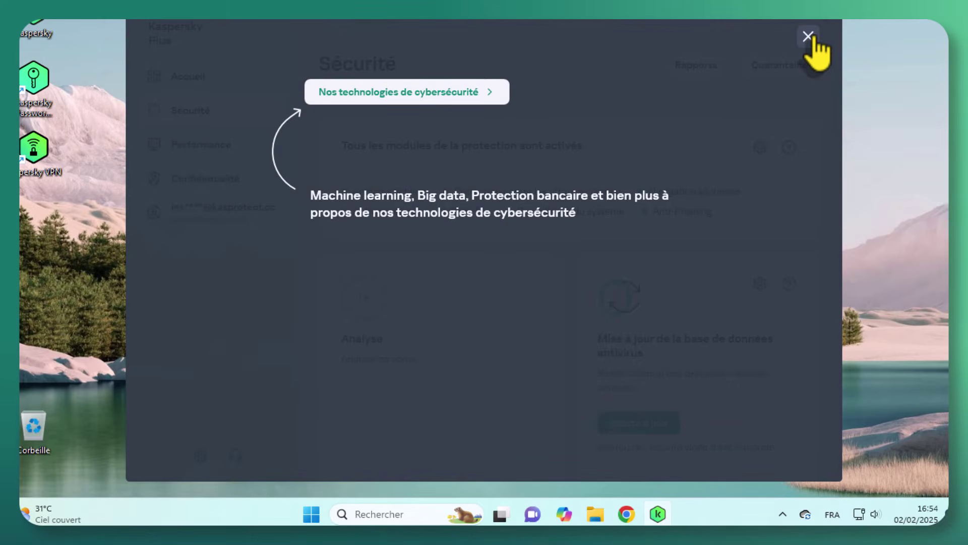
{"action": "left_click", "coordinate": [808, 36]}
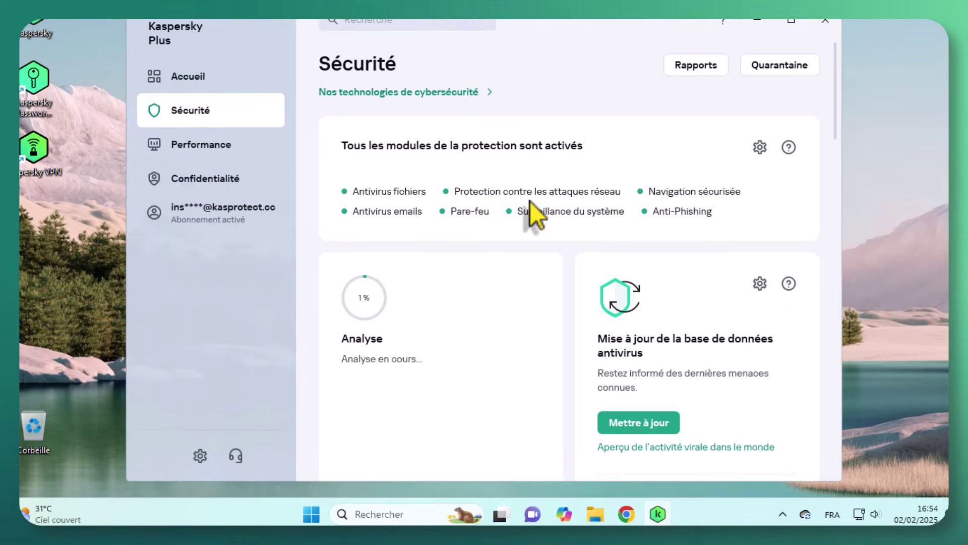
{"action": "scroll", "coordinate": [504, 227], "scroll_direction": "down", "scroll_amount": 1}
{"action": "scroll", "coordinate": [454, 286], "scroll_direction": "down", "scroll_amount": 2}
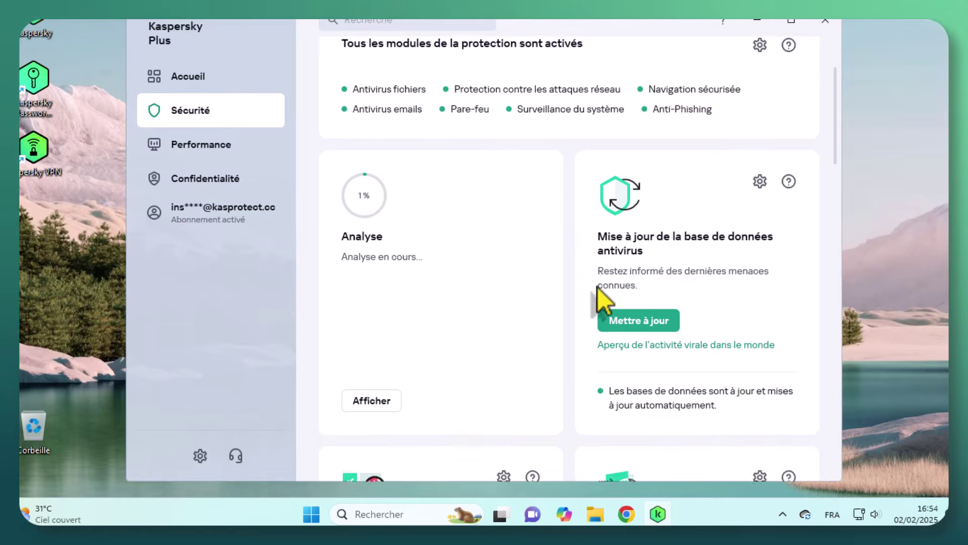
{"action": "scroll", "coordinate": [660, 274], "scroll_direction": "down", "scroll_amount": 4}
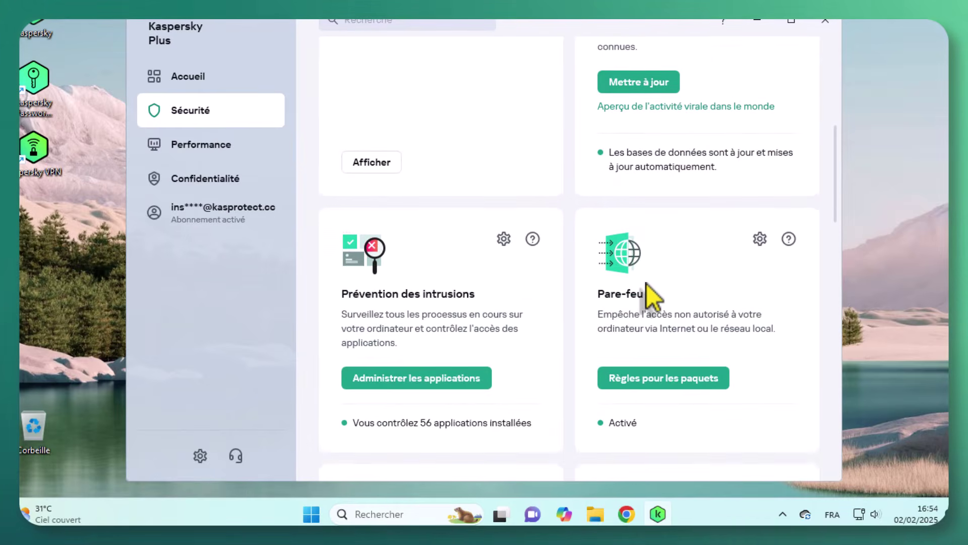
{"action": "scroll", "coordinate": [648, 285], "scroll_direction": "down", "scroll_amount": 4}
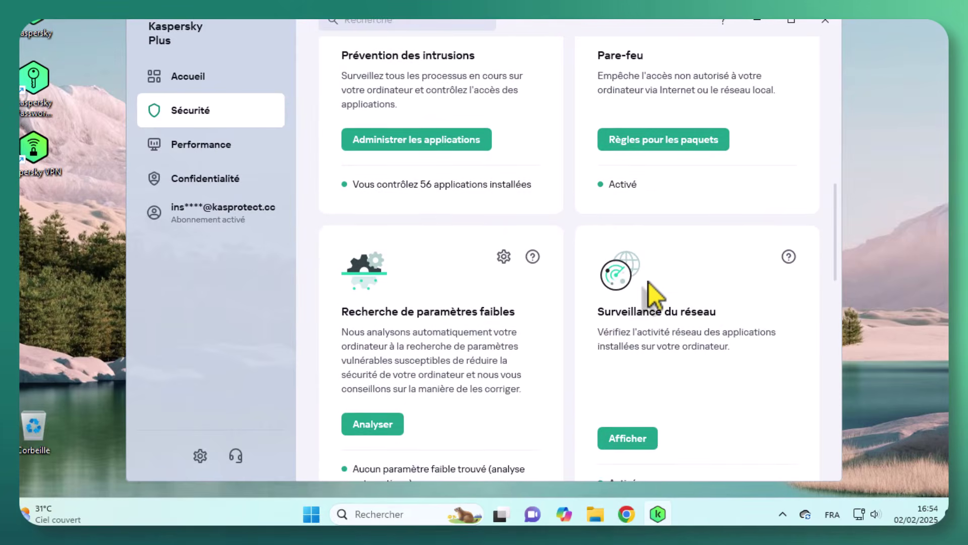
{"action": "scroll", "coordinate": [650, 281], "scroll_direction": "down", "scroll_amount": 5}
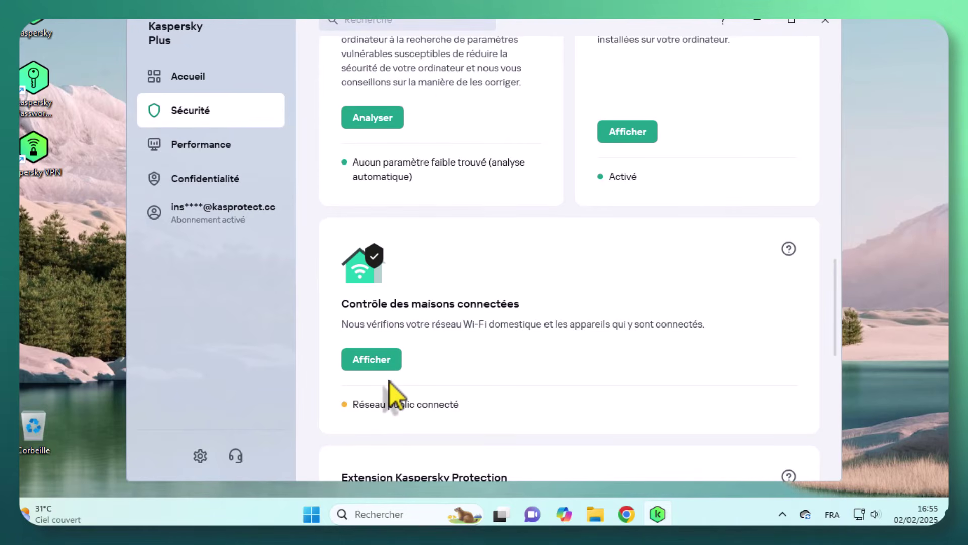
- Review the Performance section's tools for speeding up the computer, cleaning disk space and monitoring disk health
{"action": "left_click", "coordinate": [245, 157]}
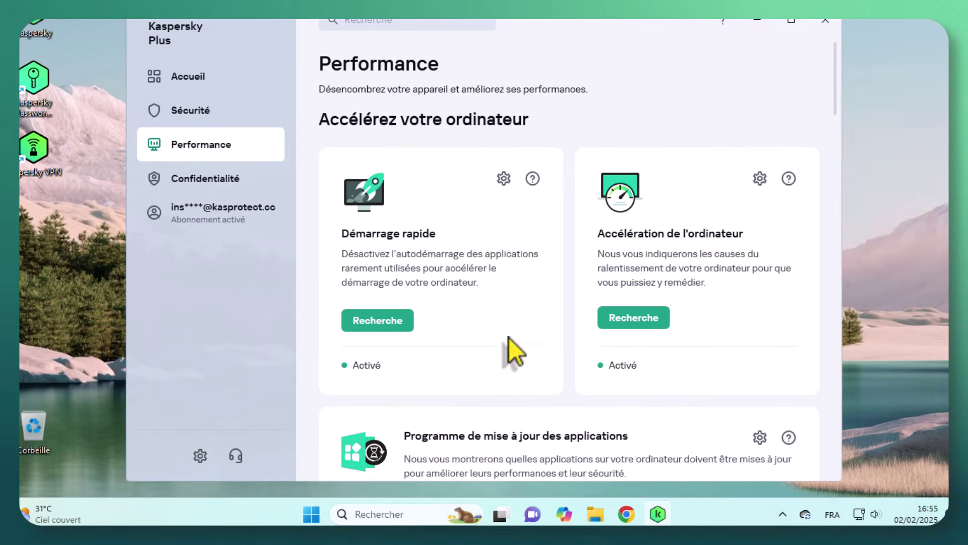
{"action": "scroll", "coordinate": [665, 290], "scroll_direction": "down", "scroll_amount": 3}
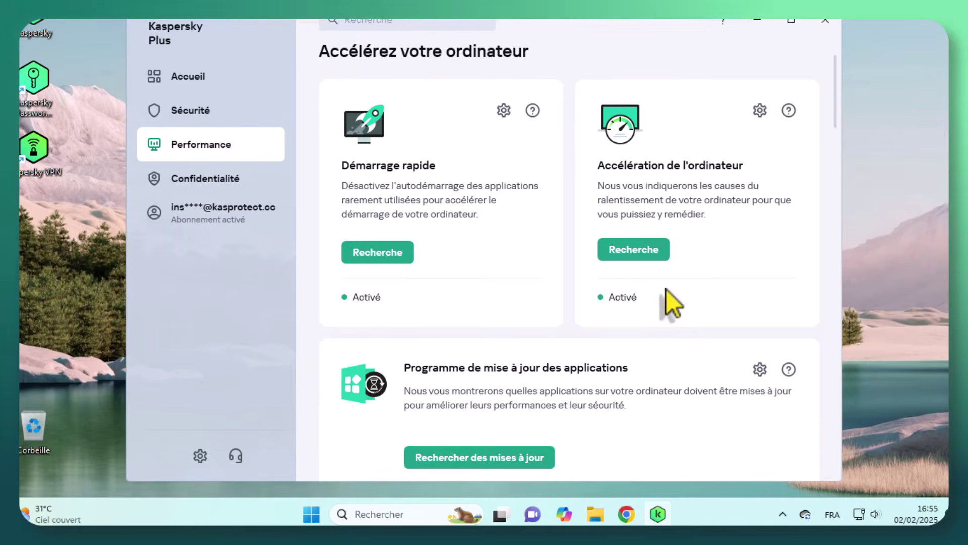
{"action": "scroll", "coordinate": [670, 297], "scroll_direction": "down", "scroll_amount": 3}
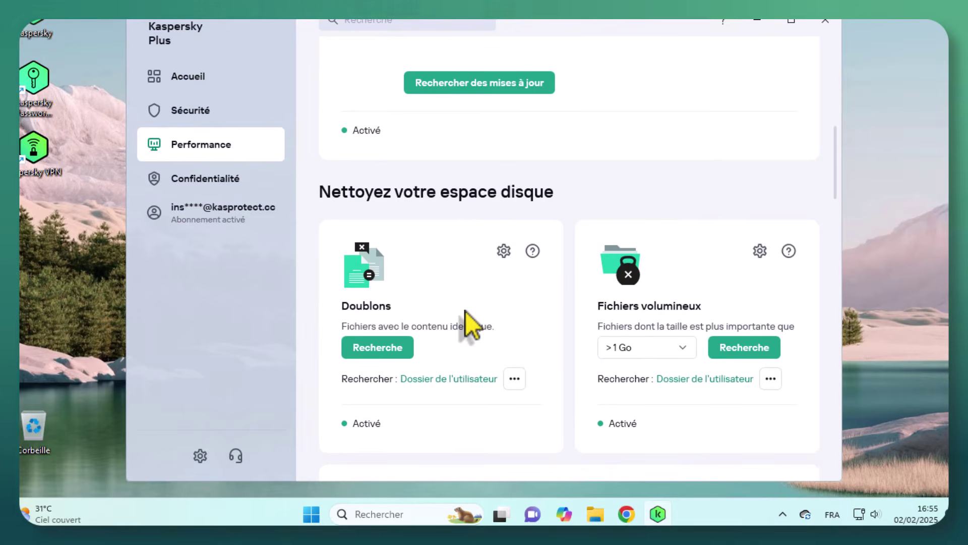
{"action": "scroll", "coordinate": [465, 310], "scroll_direction": "down", "scroll_amount": 1}
{"action": "mouse_move", "coordinate": [466, 306]}
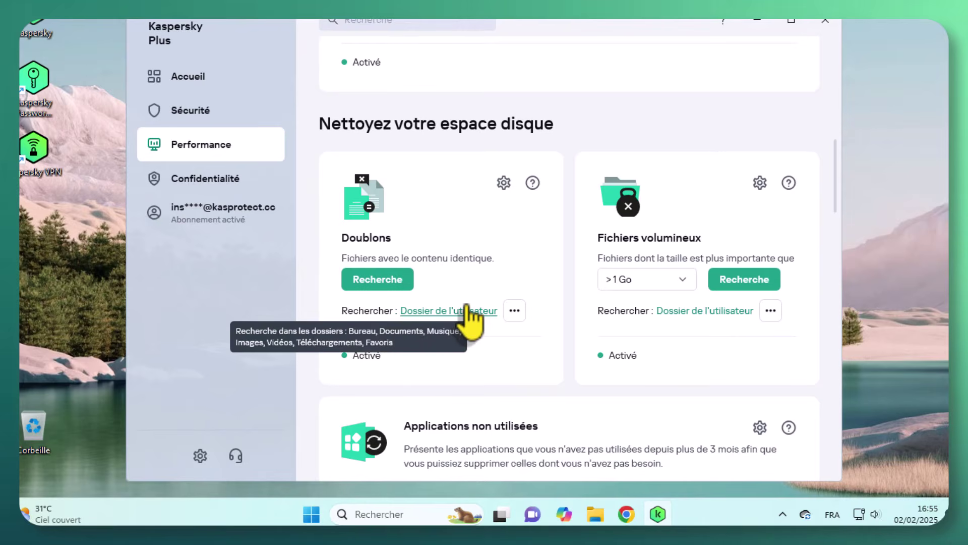
{"action": "scroll", "coordinate": [493, 298], "scroll_direction": "down", "scroll_amount": 6}
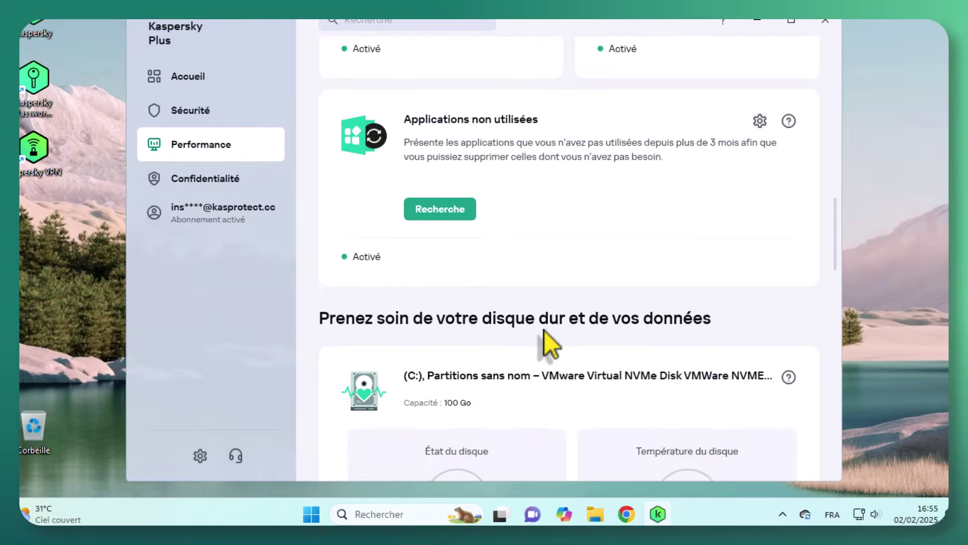
{"action": "scroll", "coordinate": [544, 331], "scroll_direction": "down", "scroll_amount": 1}
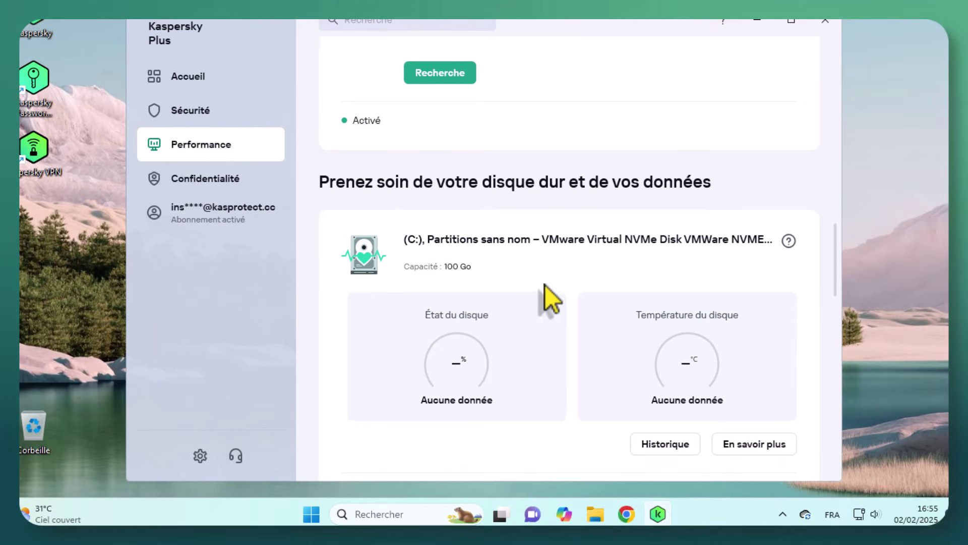
- Open Kaspersky VPN from the Confidentialité section and clear the main Kaspersky Plus window from the desktop
{"action": "left_click", "coordinate": [201, 179]}
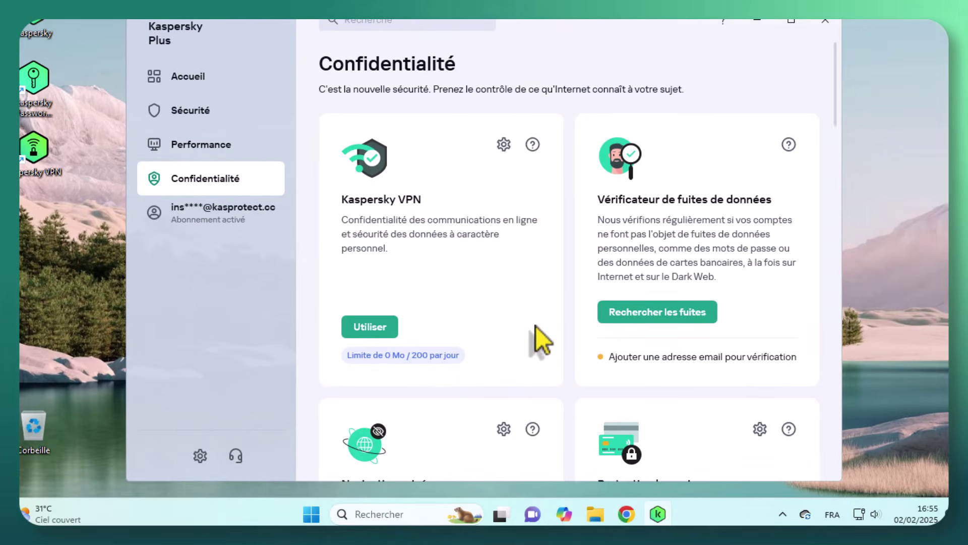
{"action": "scroll", "coordinate": [536, 326], "scroll_direction": "down", "scroll_amount": 2}
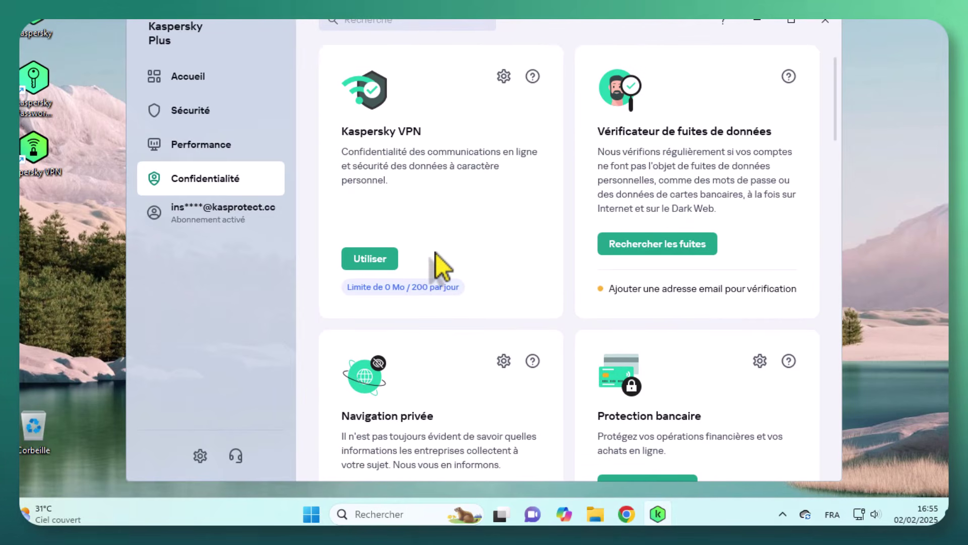
{"action": "scroll", "coordinate": [417, 194], "scroll_direction": "up", "scroll_amount": 1}
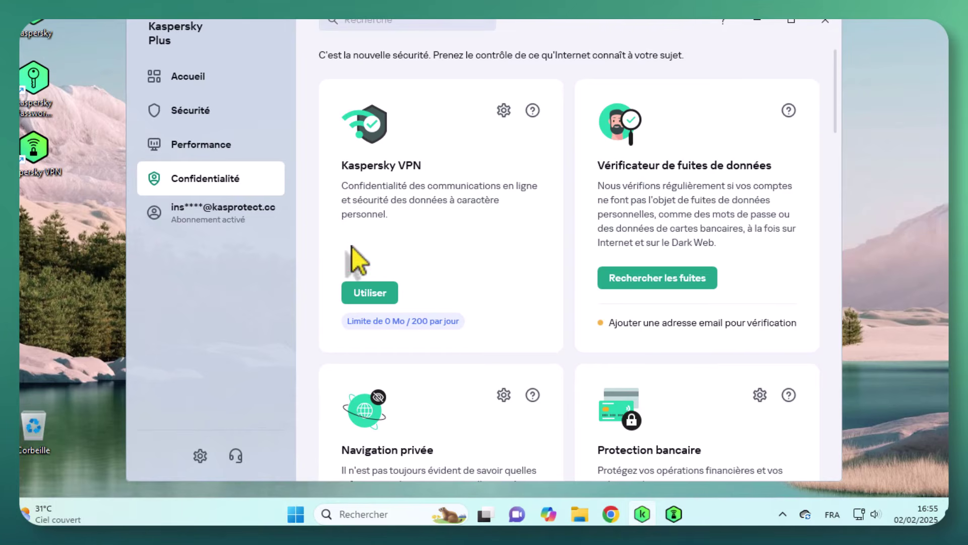
{"action": "left_click", "coordinate": [370, 293]}
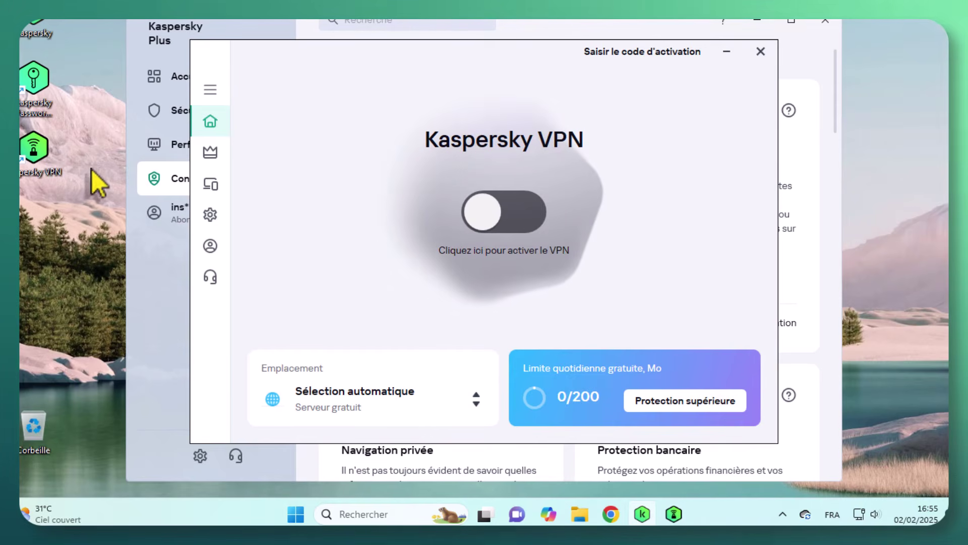
{"action": "left_click", "coordinate": [759, 50]}
{"action": "left_click", "coordinate": [757, 25]}
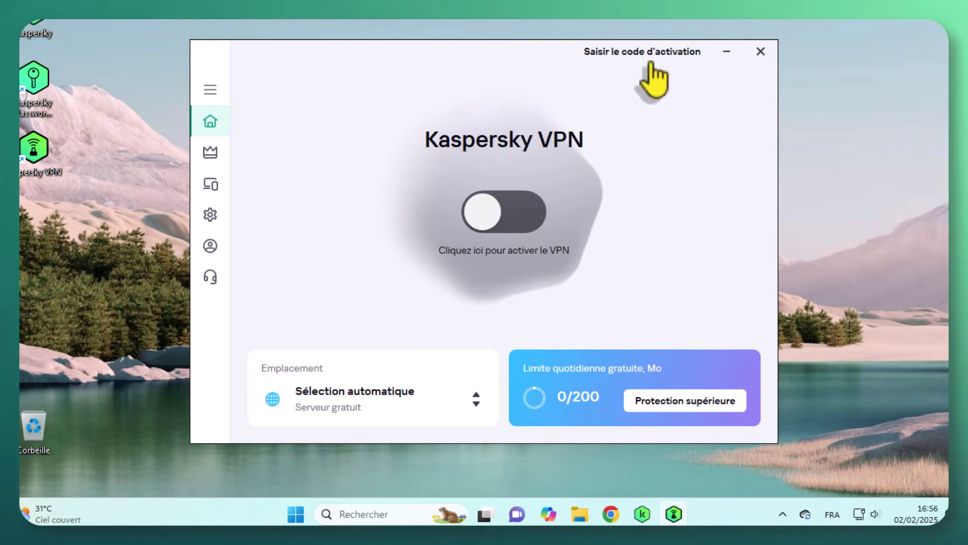
- Switch to the order email in Gmail, copy the Kaspersky Secure VPN licence key and return to Kaspersky VPN
{"action": "key", "text": "alt+Tab"}
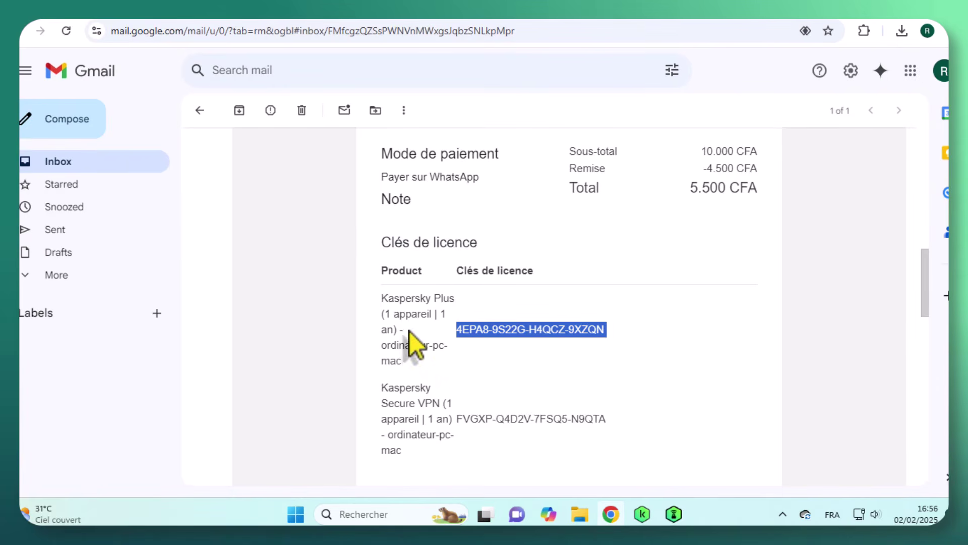
{"action": "scroll", "coordinate": [413, 345], "scroll_direction": "down", "scroll_amount": 2}
{"action": "double_click", "coordinate": [528, 348]}
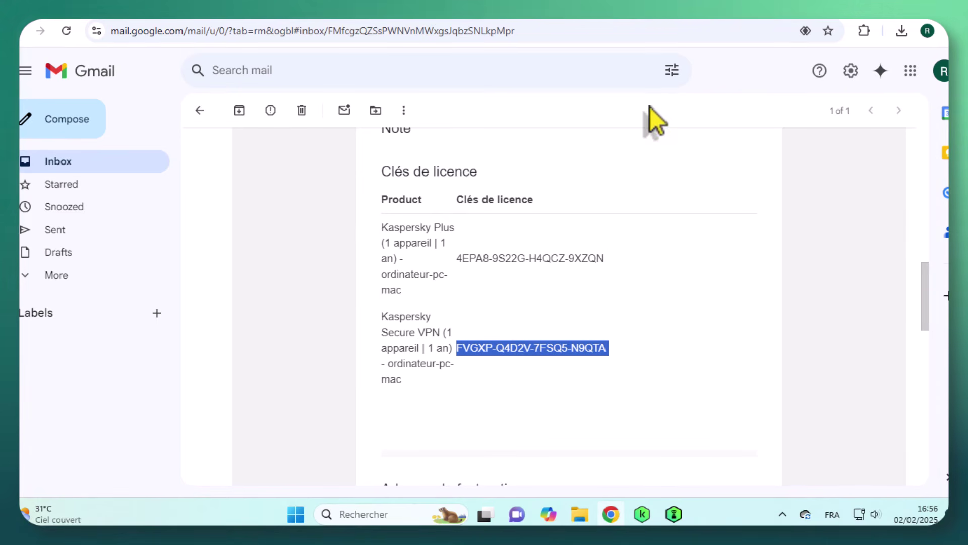
{"action": "left_click", "coordinate": [888, 22]}
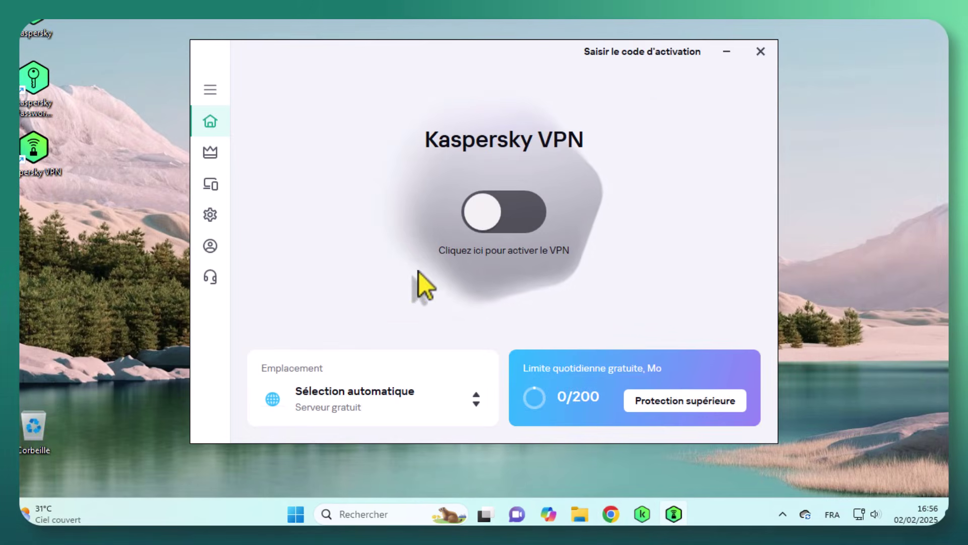
- Paste the copied licence key as the activation code in Kaspersky VPN and submit it for activation
{"action": "left_click", "coordinate": [648, 54]}
{"action": "left_click", "coordinate": [486, 272]}
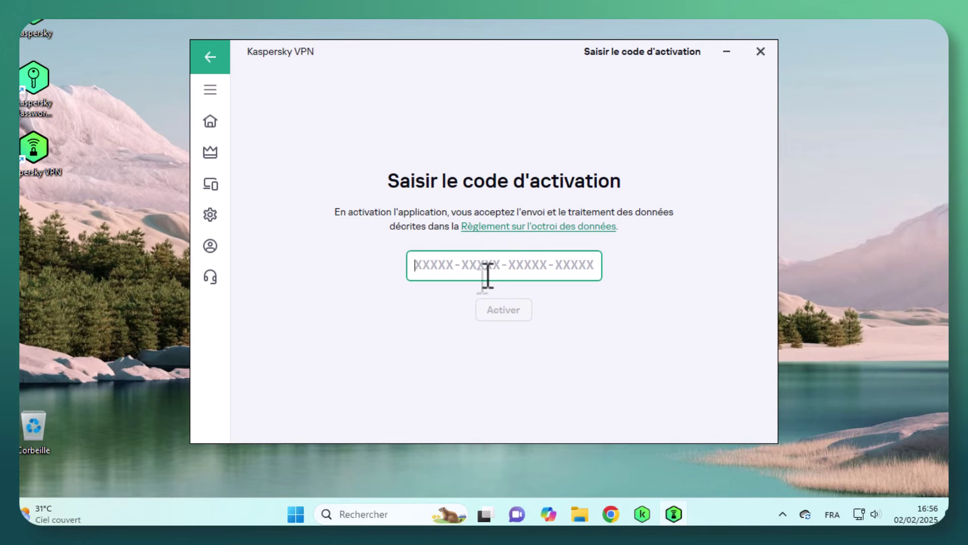
{"action": "type", "text": "V"}
{"action": "key", "text": "ctrl+v"}
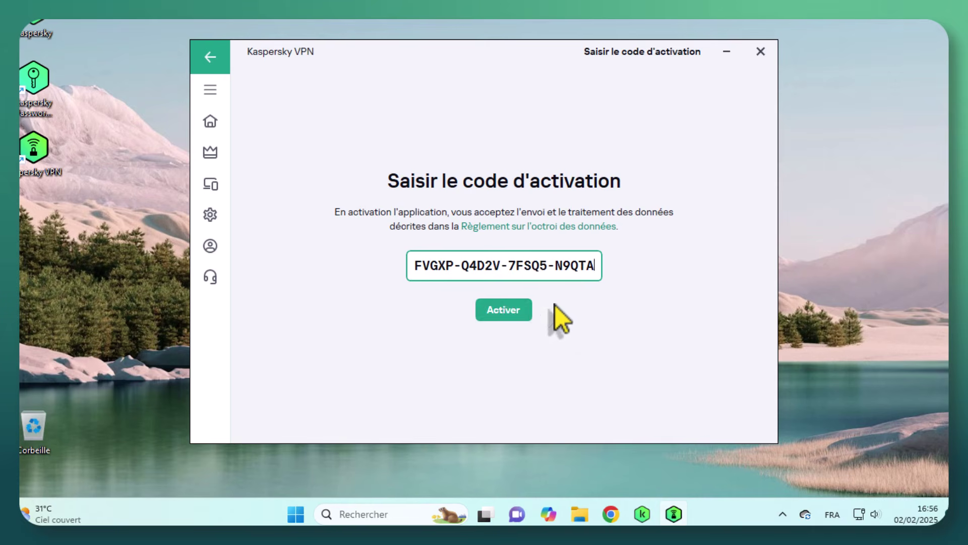
{"action": "left_click", "coordinate": [509, 311]}
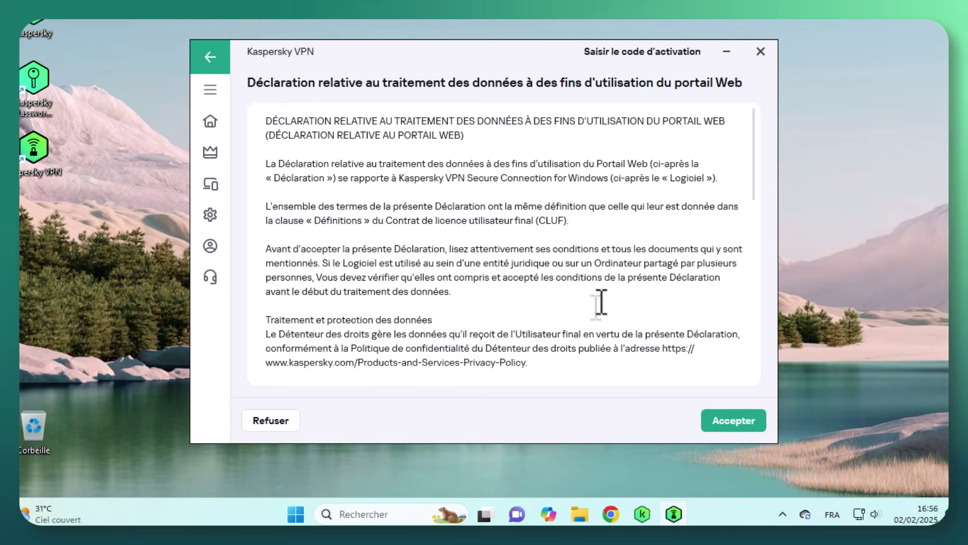
- Accept the web portal data processing statement, continue with the account linked to the code and dismiss the activation notice
{"action": "scroll", "coordinate": [600, 303], "scroll_direction": "down", "scroll_amount": 3}
{"action": "left_click", "coordinate": [734, 422]}
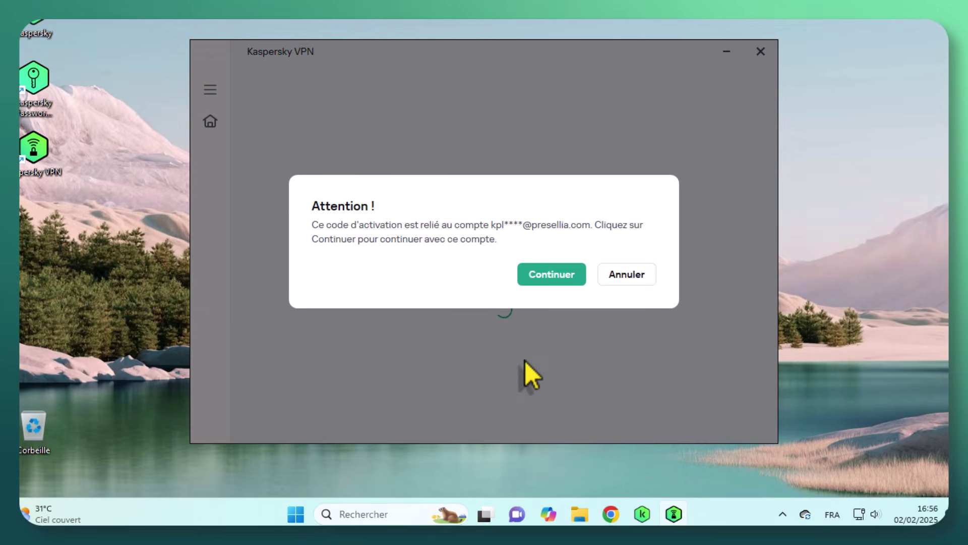
{"action": "left_click", "coordinate": [545, 276]}
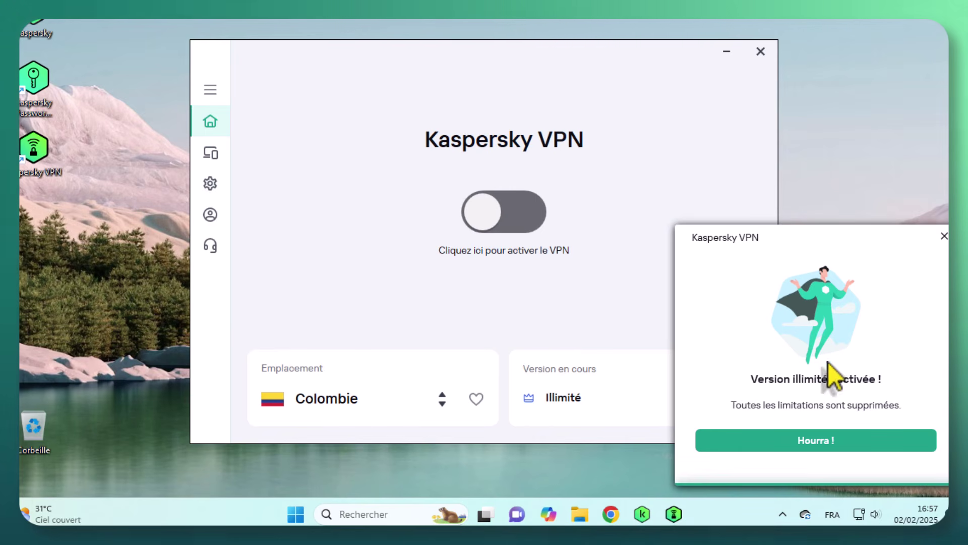
{"action": "left_click", "coordinate": [818, 443]}
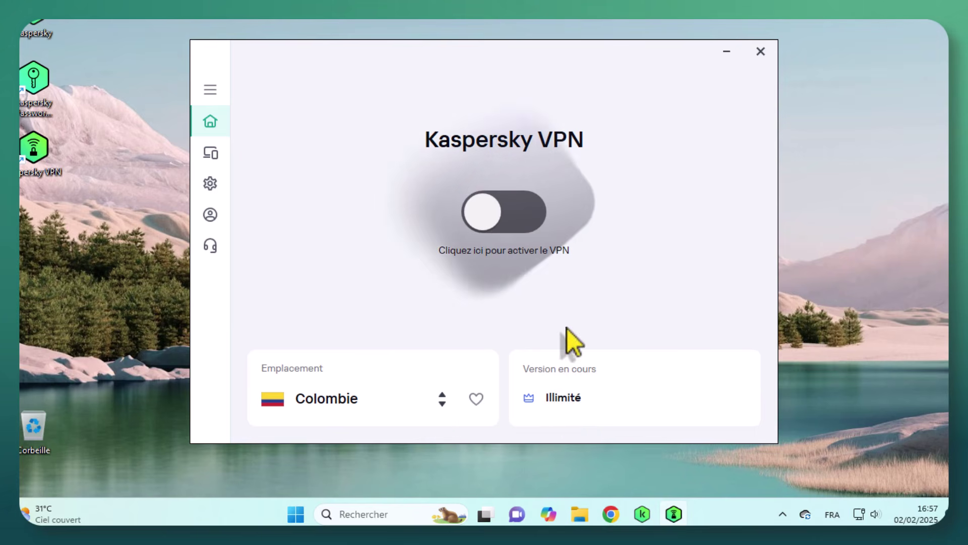
- Choose Bangladesh from the full list of VPN locations and connect to it
{"action": "left_click", "coordinate": [319, 397]}
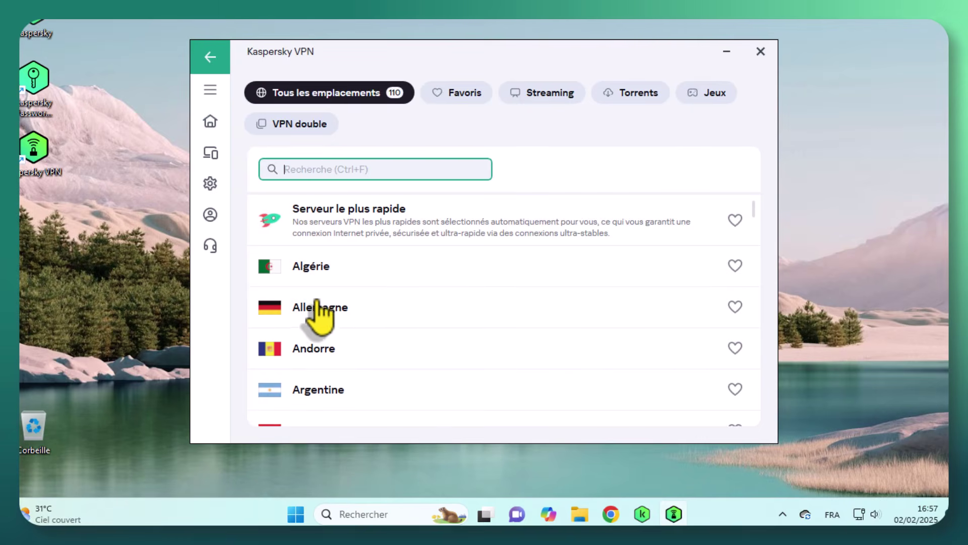
{"action": "scroll", "coordinate": [405, 353], "scroll_direction": "down", "scroll_amount": 3}
{"action": "scroll", "coordinate": [383, 353], "scroll_direction": "down", "scroll_amount": 3}
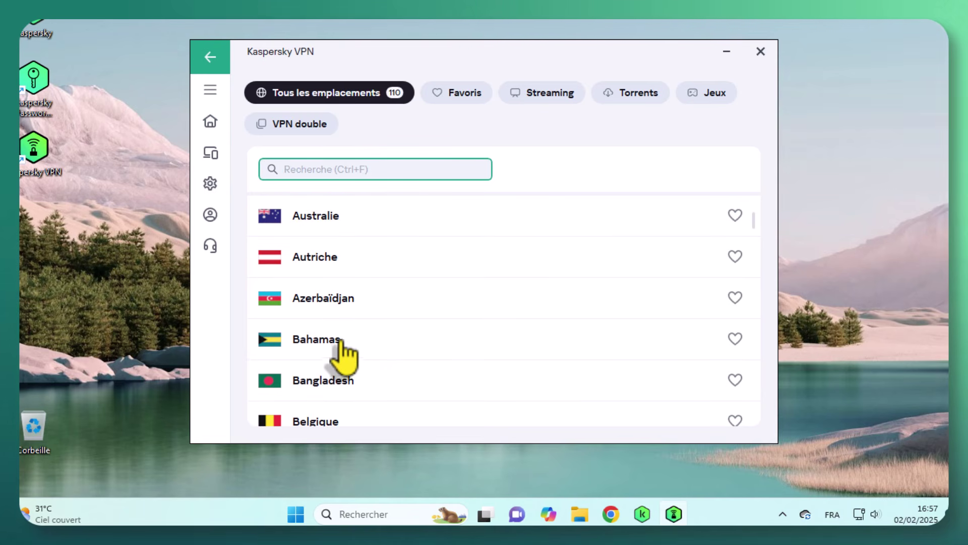
{"action": "left_click", "coordinate": [400, 386]}
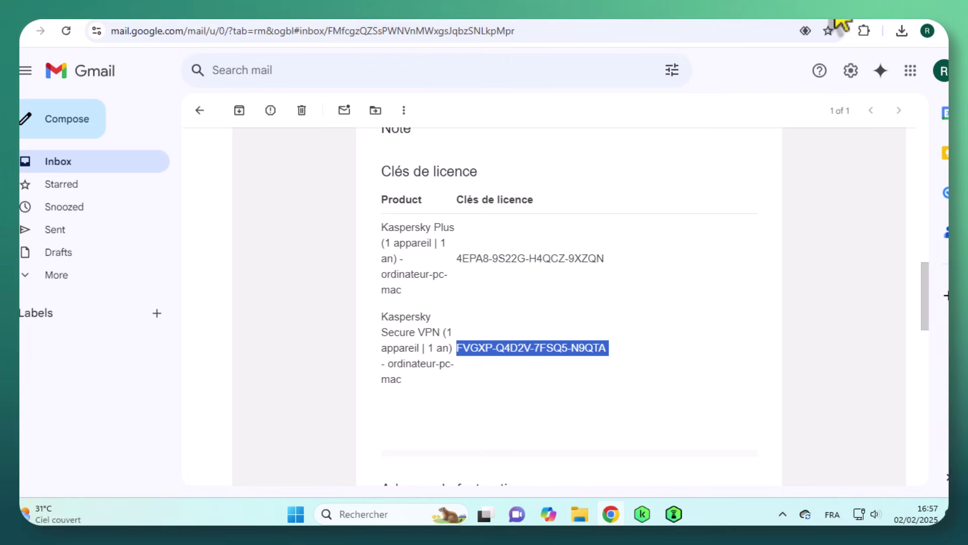
- Switch to Chrome and search for "mon adresse ip" in a new tab
{"action": "key", "text": "ctrl+t"}
{"action": "type", "text": "m"}
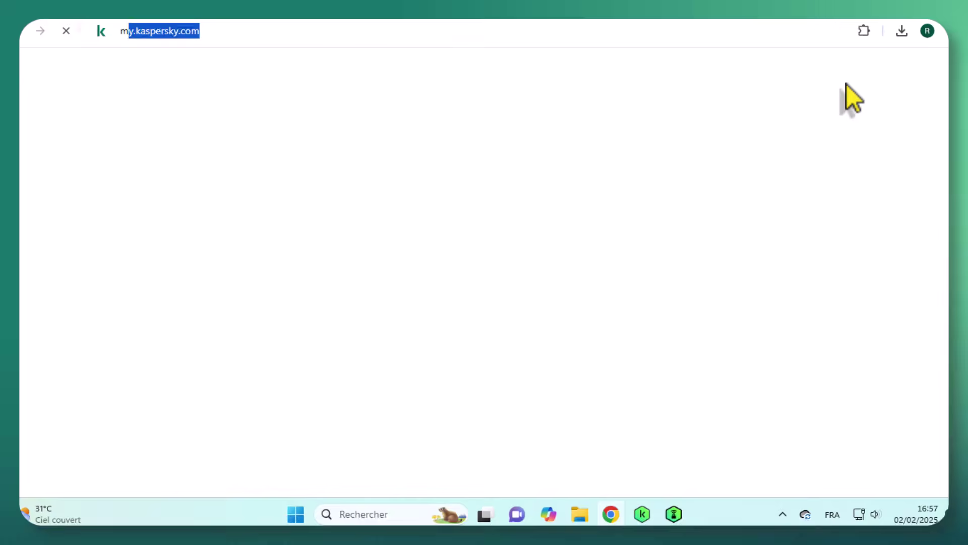
{"action": "type", "text": "on adresse "}
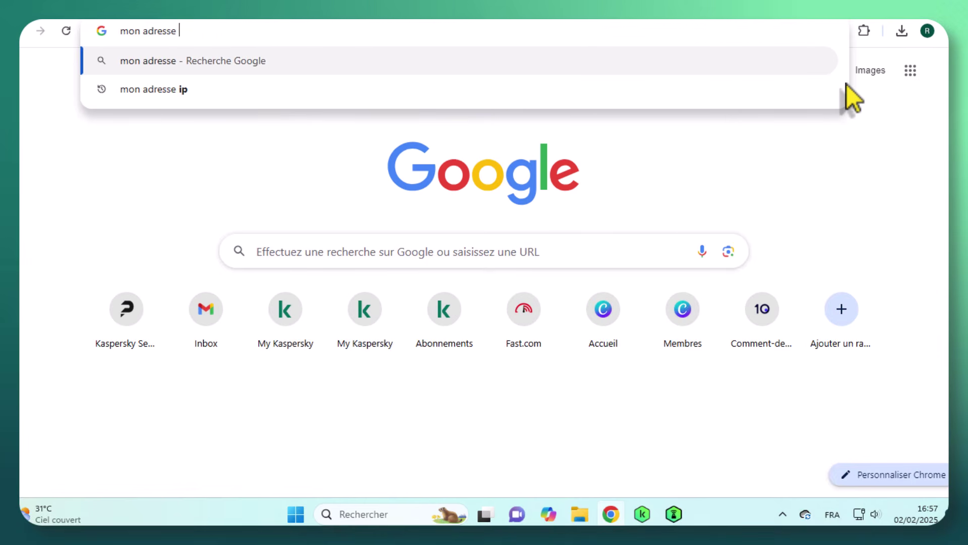
{"action": "type", "text": "ip"}
{"action": "key", "text": "Return"}
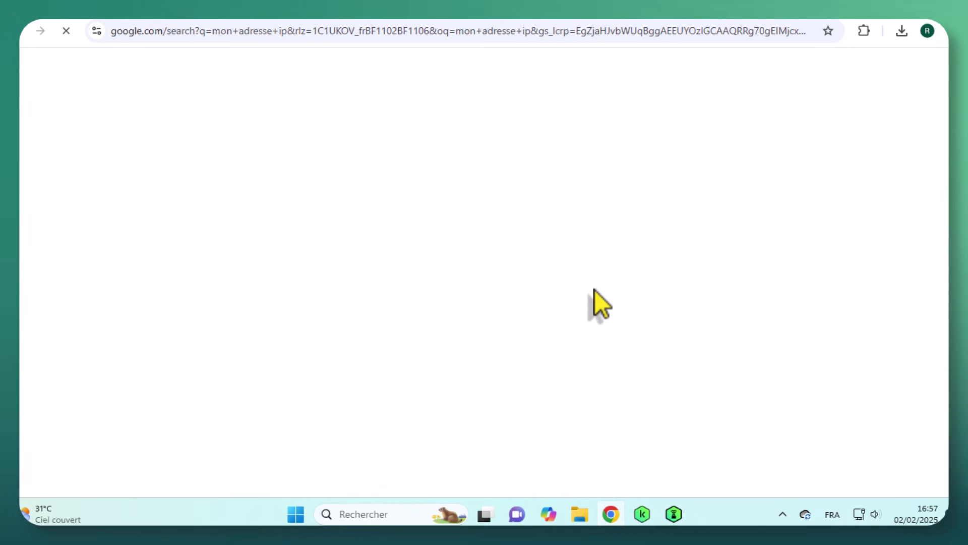
- Open whatismyipaddress.com from the results, check the country under My IP Information and agree to the privacy notice
{"action": "scroll", "coordinate": [506, 268], "scroll_direction": "down", "scroll_amount": 4}
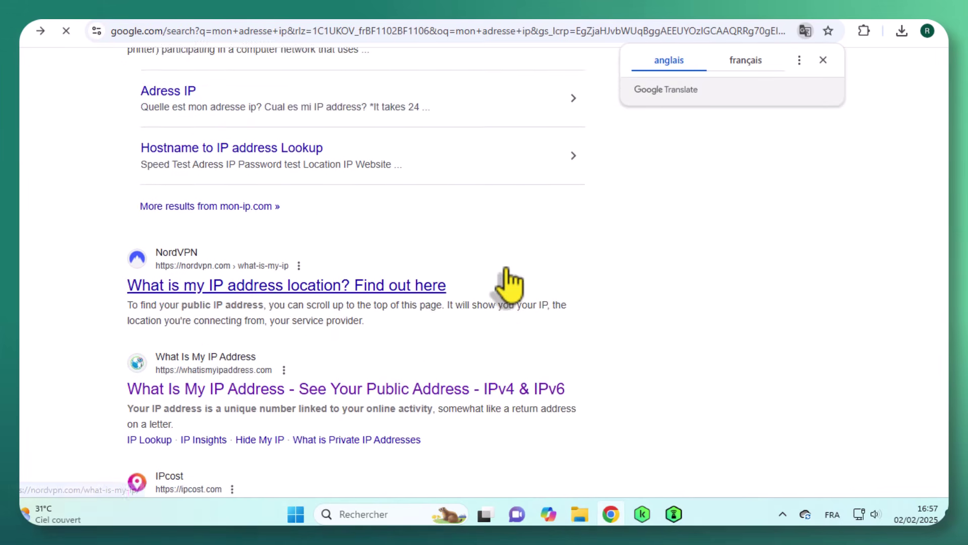
{"action": "scroll", "coordinate": [507, 268], "scroll_direction": "down", "scroll_amount": 4}
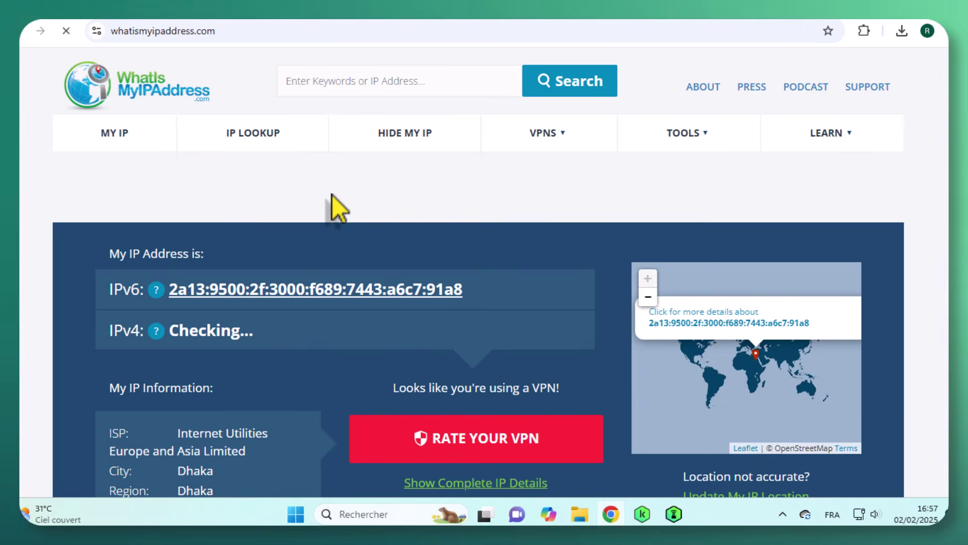
{"action": "scroll", "coordinate": [331, 203], "scroll_direction": "down", "scroll_amount": 3}
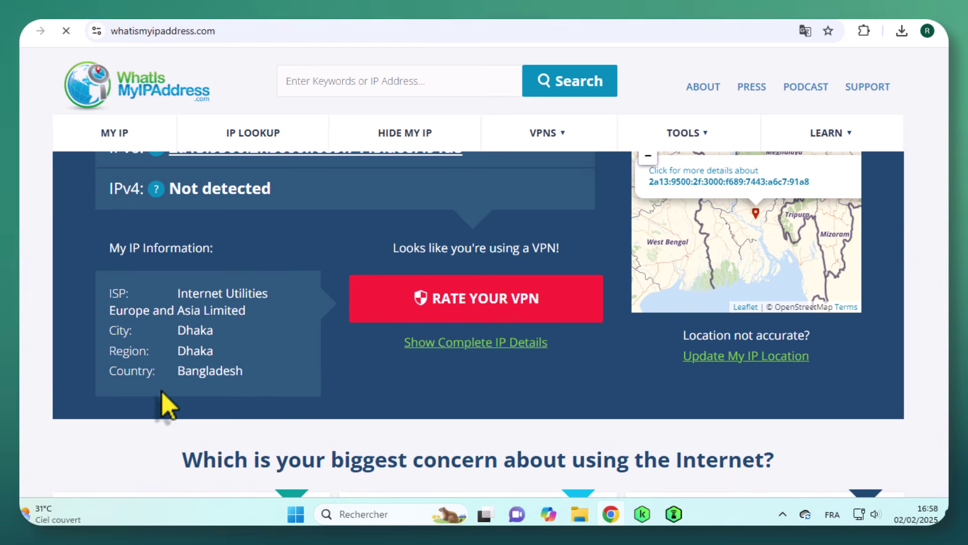
{"action": "left_click_drag", "start_coordinate": [174, 377], "coordinate": [255, 385]}
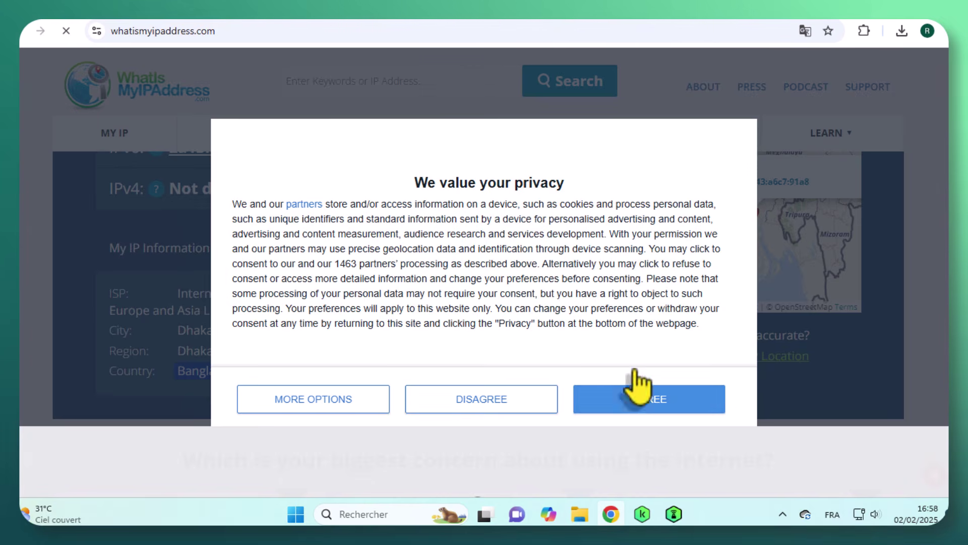
{"action": "left_click", "coordinate": [640, 399]}
{"action": "scroll", "coordinate": [504, 255], "scroll_direction": "up", "scroll_amount": 3}
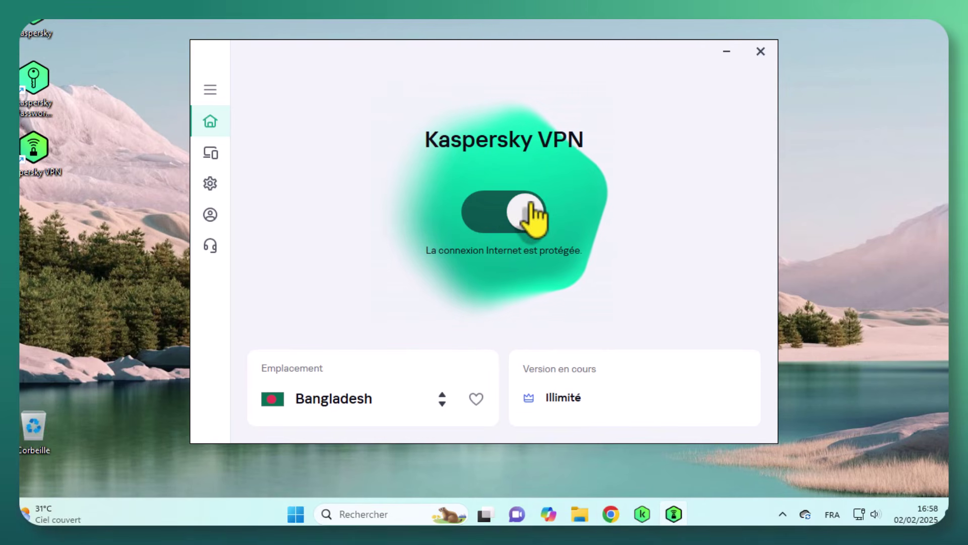
- Return to Kaspersky VPN, turn off the VPN connection and look through its device installation and settings pages
{"action": "left_click", "coordinate": [516, 218]}
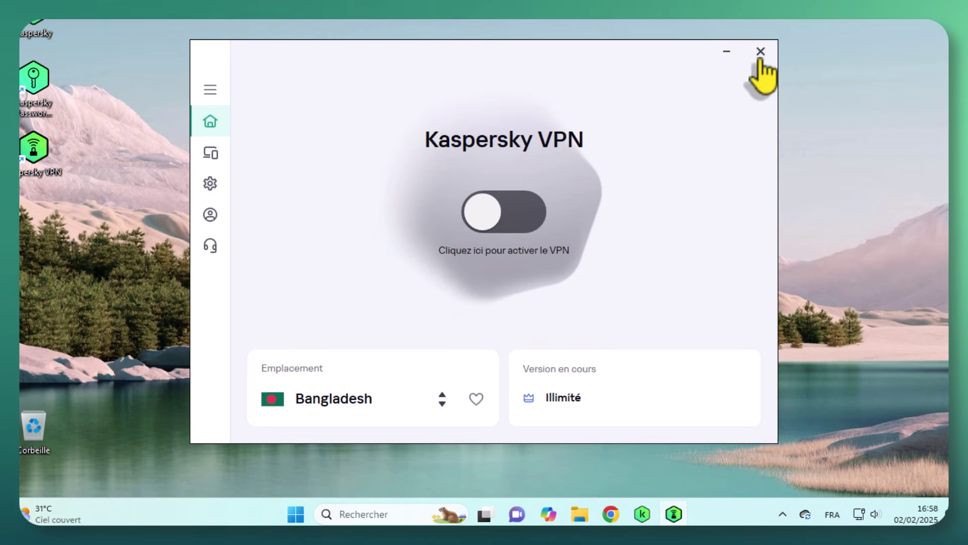
{"action": "left_click", "coordinate": [209, 151]}
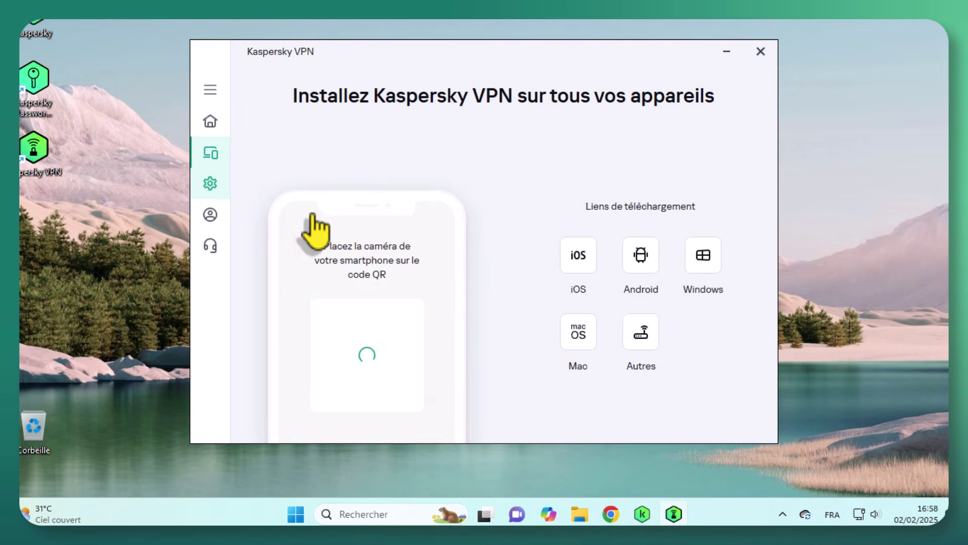
{"action": "scroll", "coordinate": [535, 297], "scroll_direction": "down", "scroll_amount": 5}
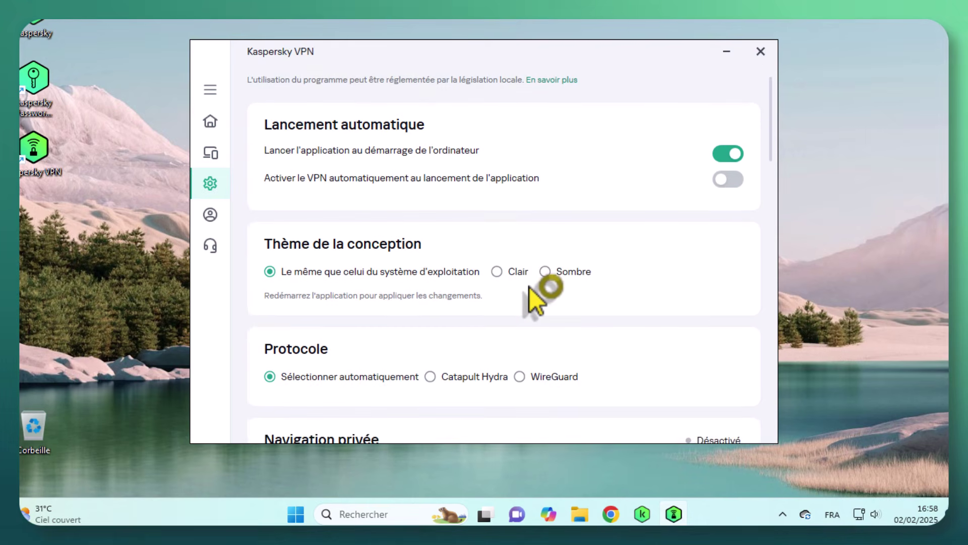
- Close Kaspersky VPN and bring the main Kaspersky Plus window back up
{"action": "left_click", "coordinate": [761, 51]}
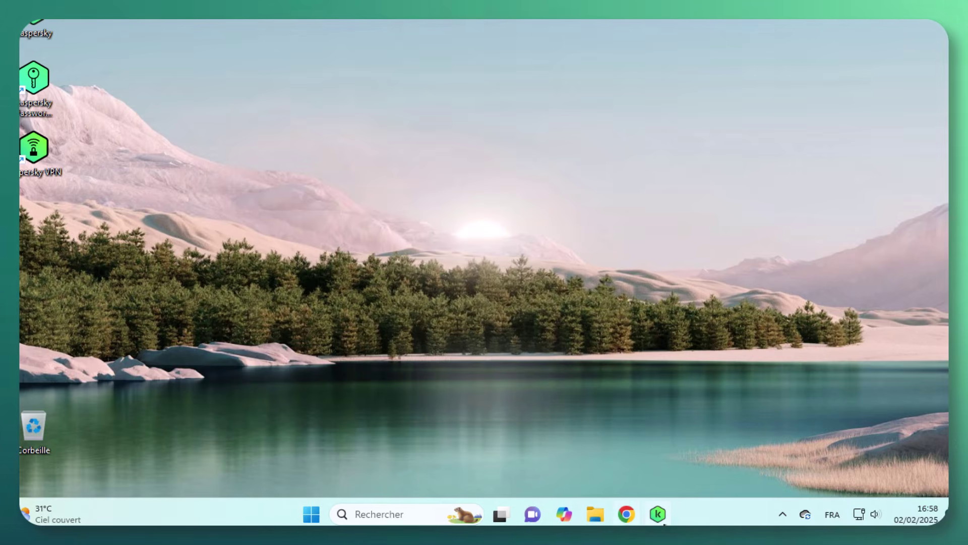
{"action": "left_click", "coordinate": [657, 514]}
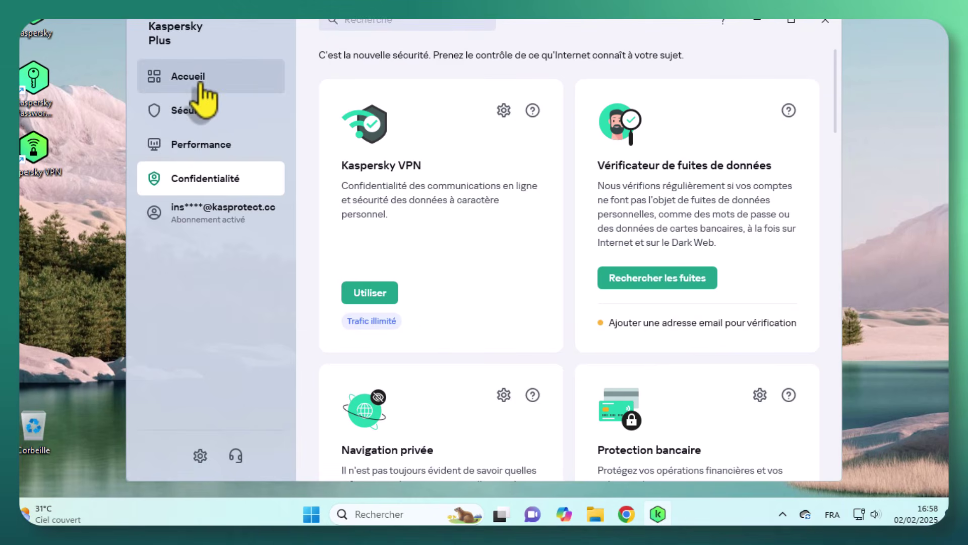